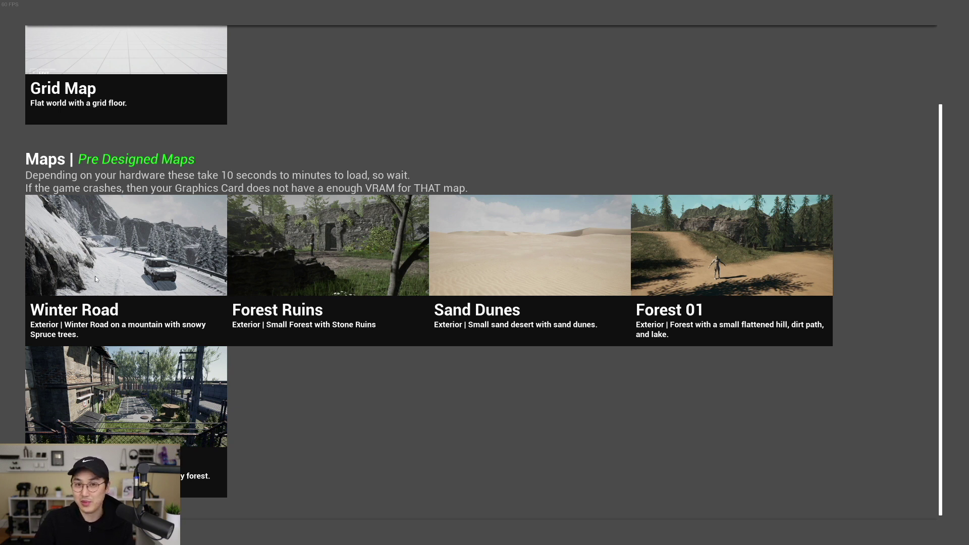
Step: Load the Winter Road map and place a white SUV from the props library on the snowy road
click(118, 262)
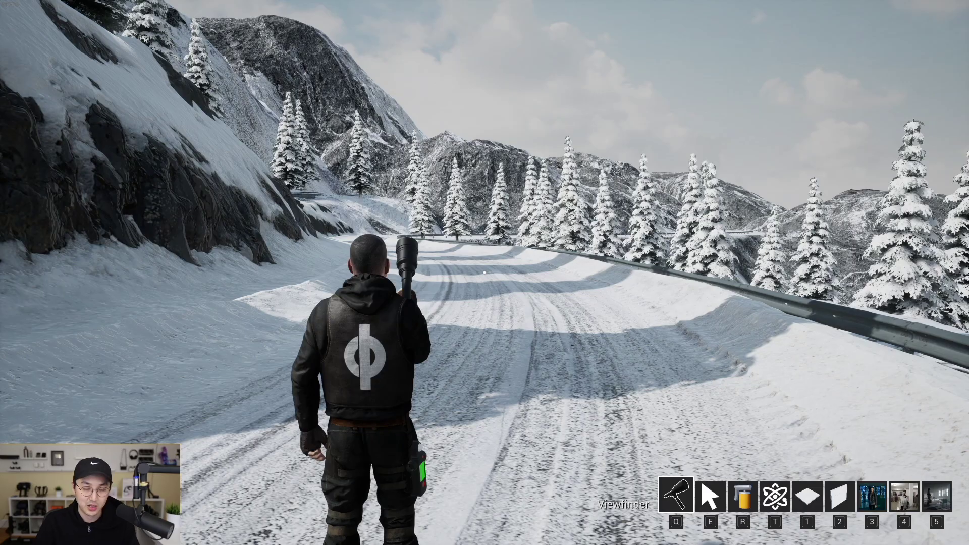
key(e)
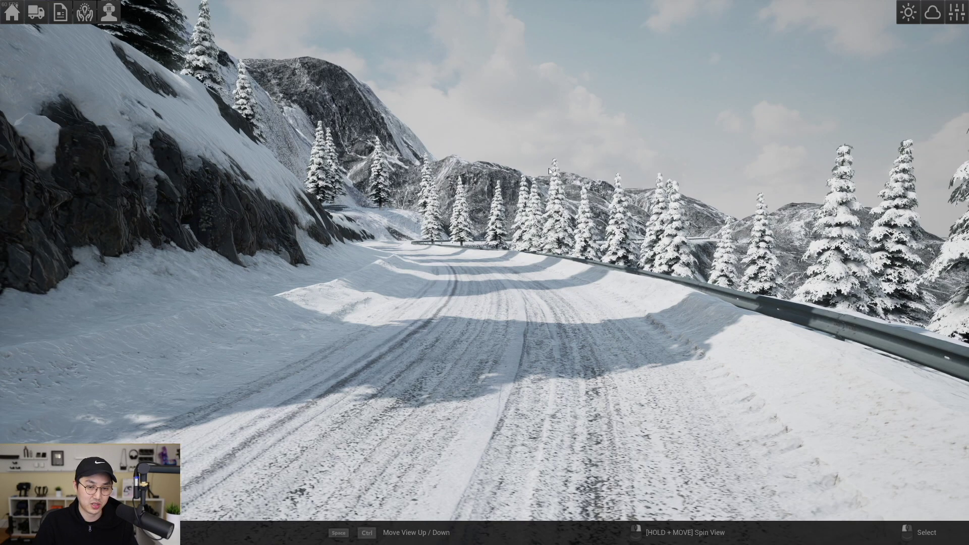
key(Tab)
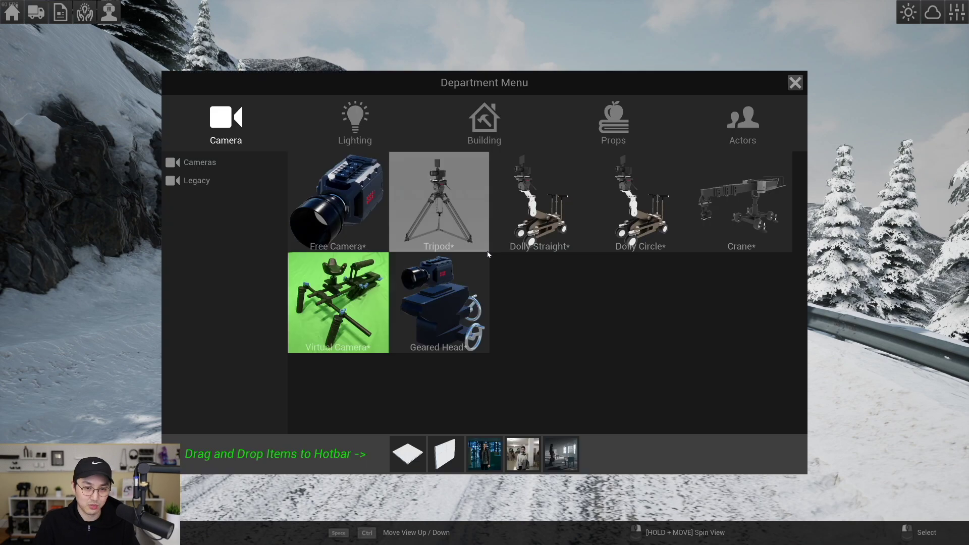
click(595, 134)
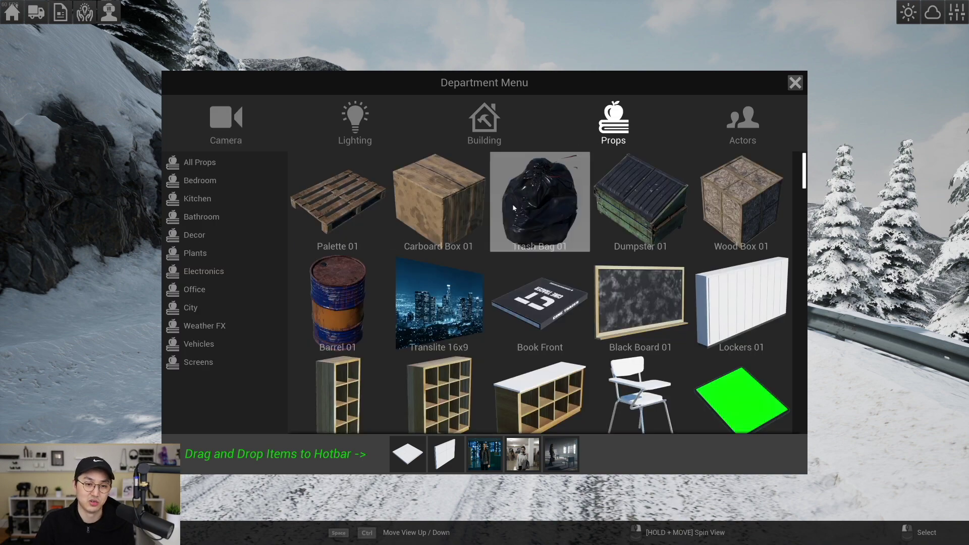
scroll(491, 260, down, 4)
scroll(491, 260, down, 2)
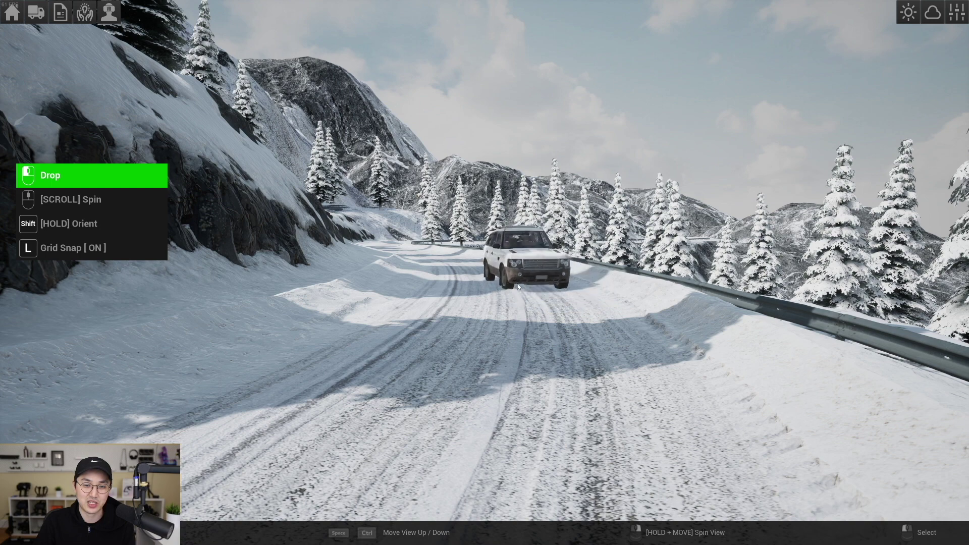
click(513, 298)
key(g)
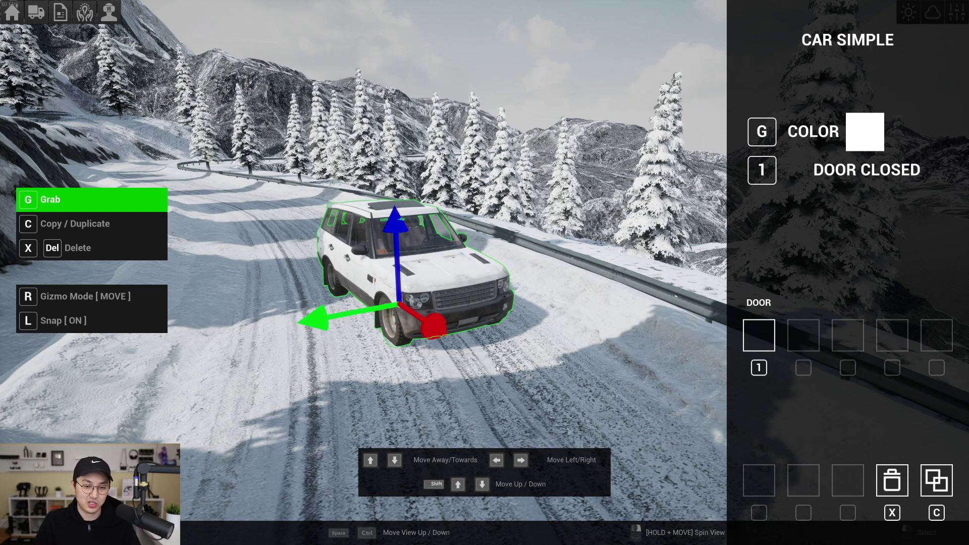
Step: Move the selected car away from the camera and back towards it along the road, viewed from the front
key(d)
mouse_move(495, 364)
right_down()
mouse_move(434, 356)
mouse_move(409, 374)
mouse_move(437, 342)
mouse_move(421, 339)
mouse_move(496, 365)
right_up()
key(ctrl)
key(w)
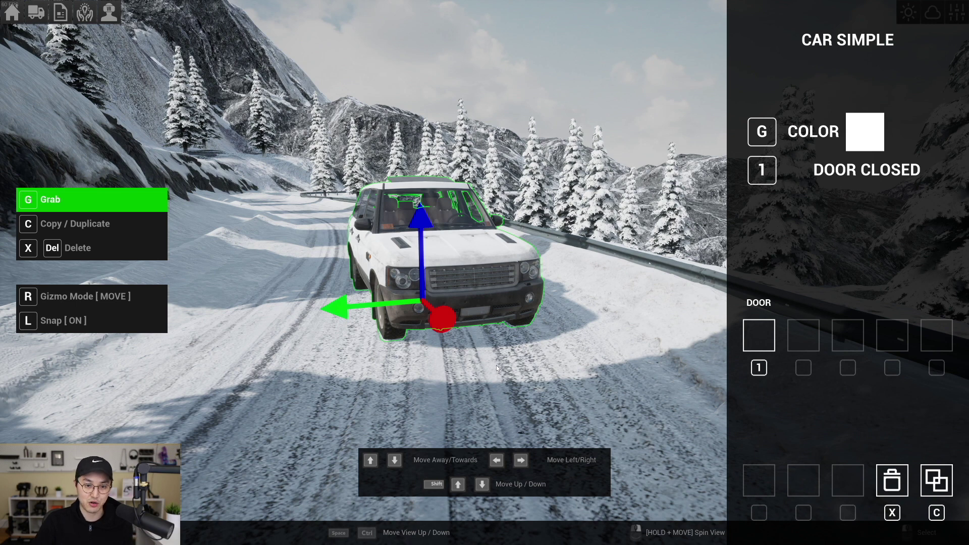
key(Up)
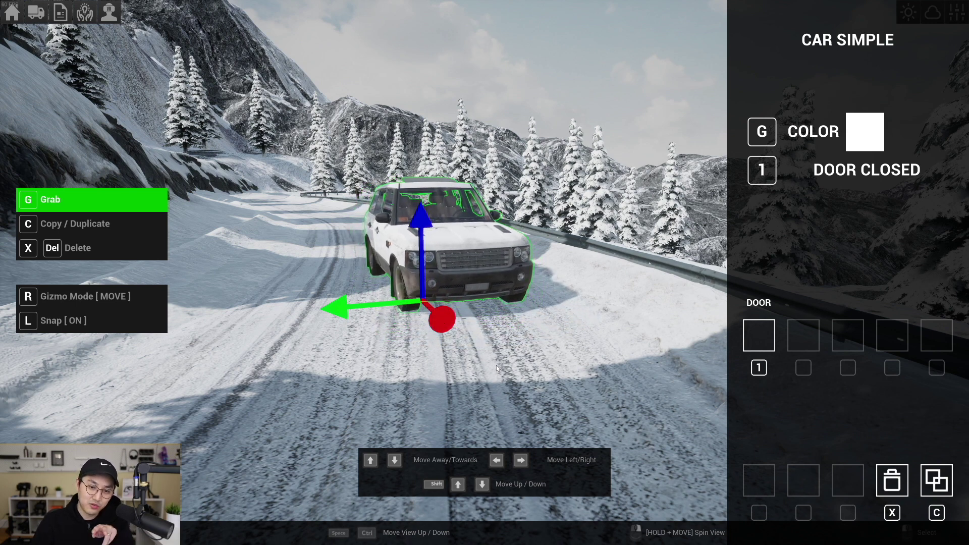
key(Up)
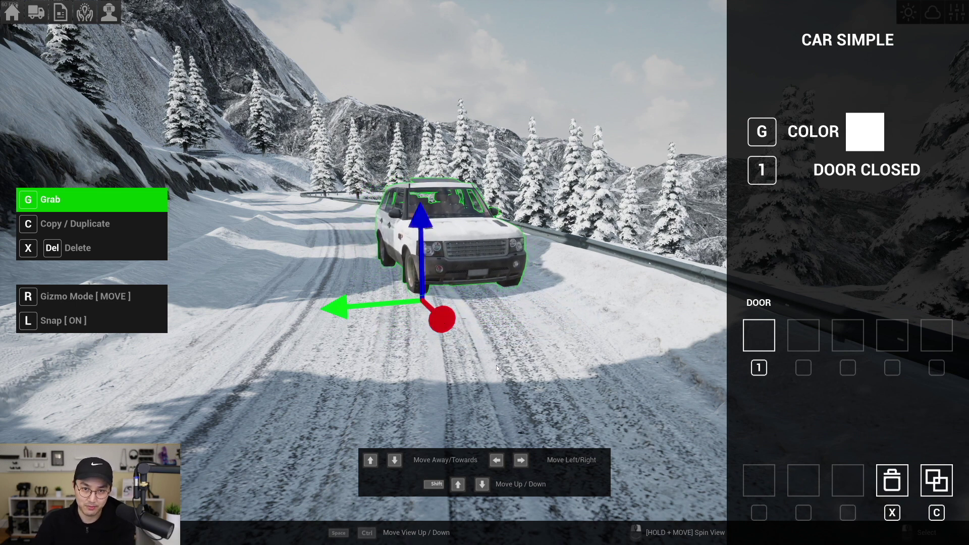
key(Down)
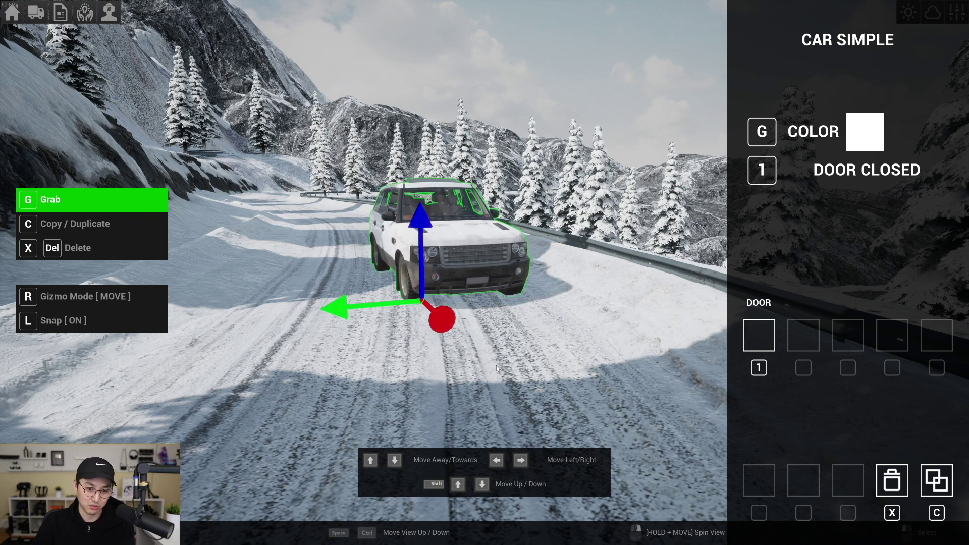
key(Up)
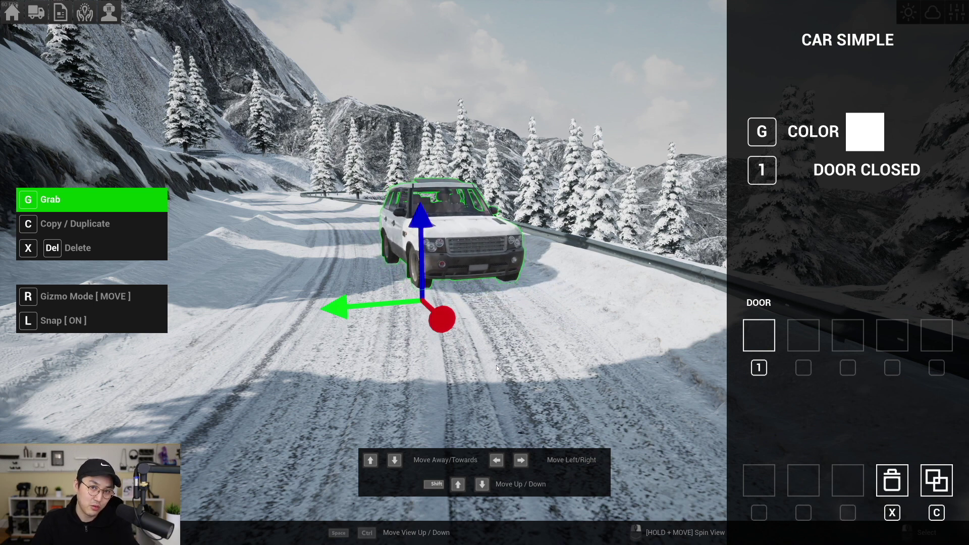
key(Up)
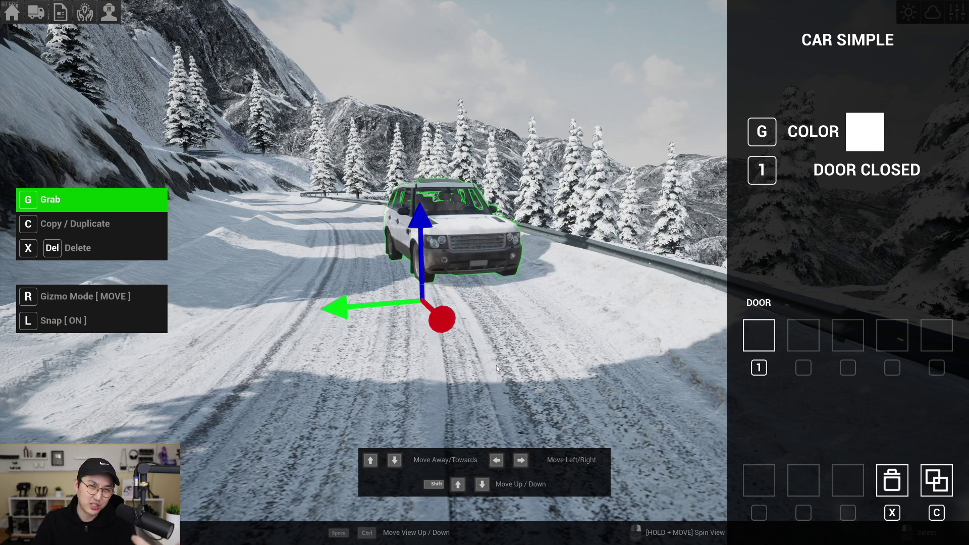
key(Down)
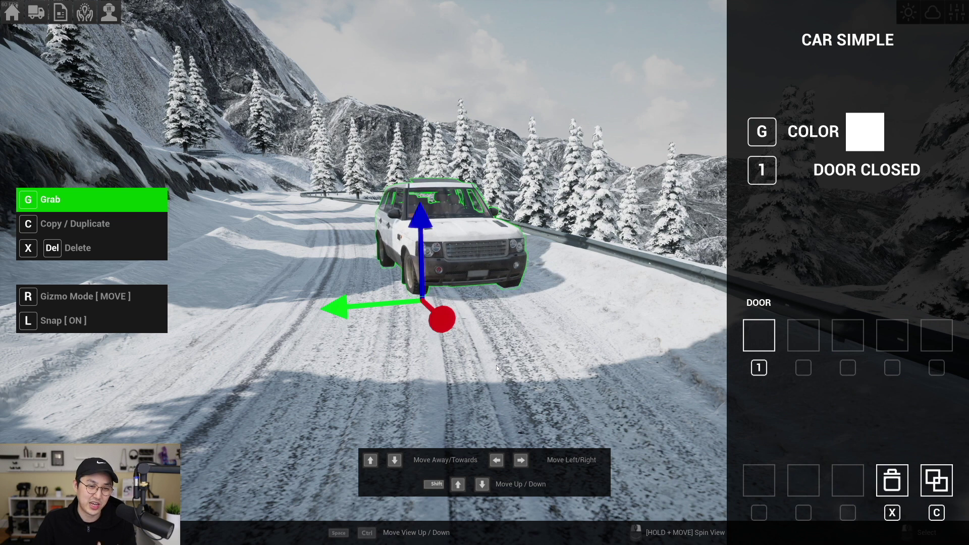
key(Down)
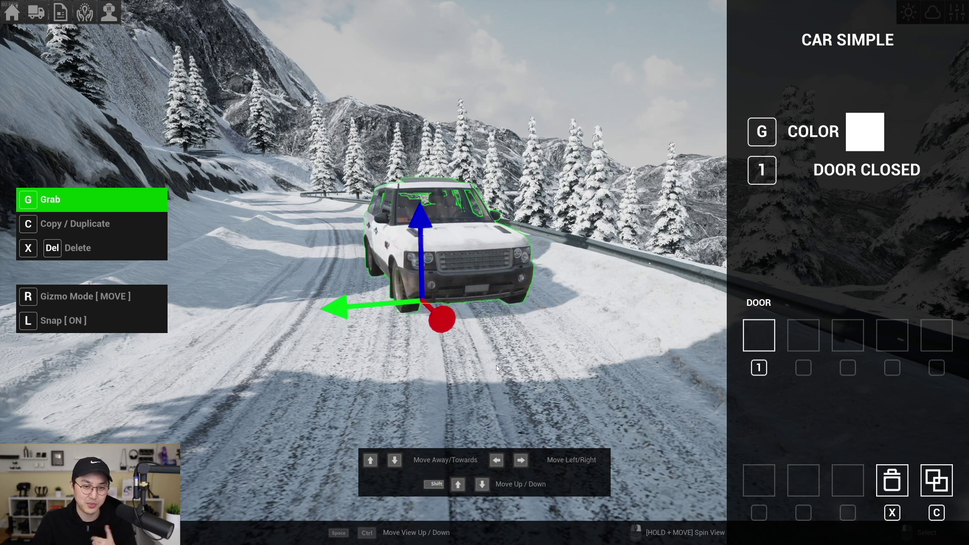
key(Down)
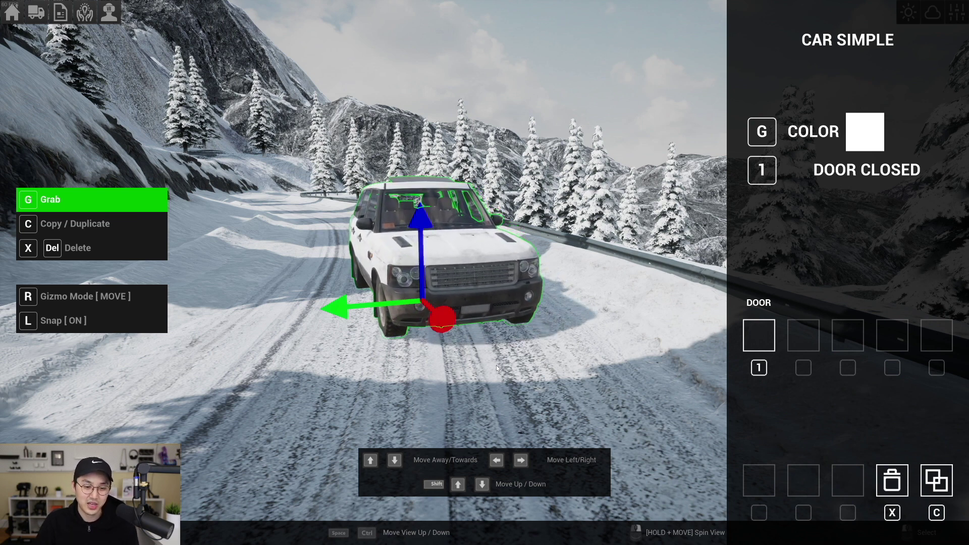
key(Down)
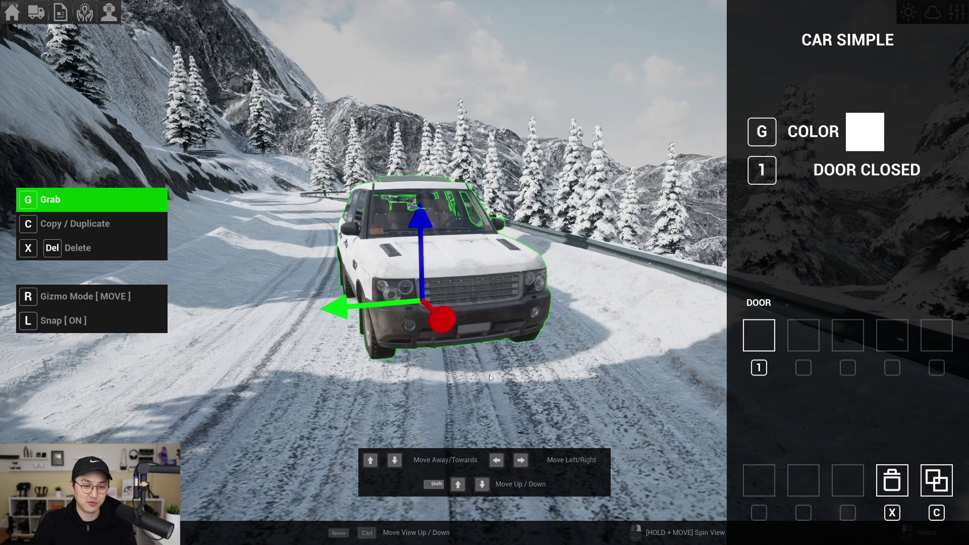
Step: From a side view of the car, shift it towards the camera and back away across the road
key(a)
right_drag(489, 374, 470, 377)
key(s)
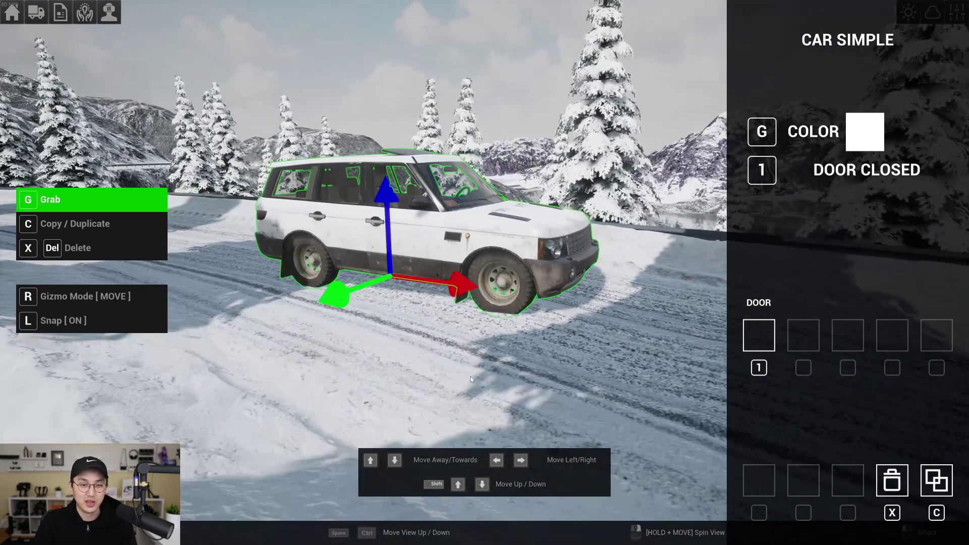
key(Down)
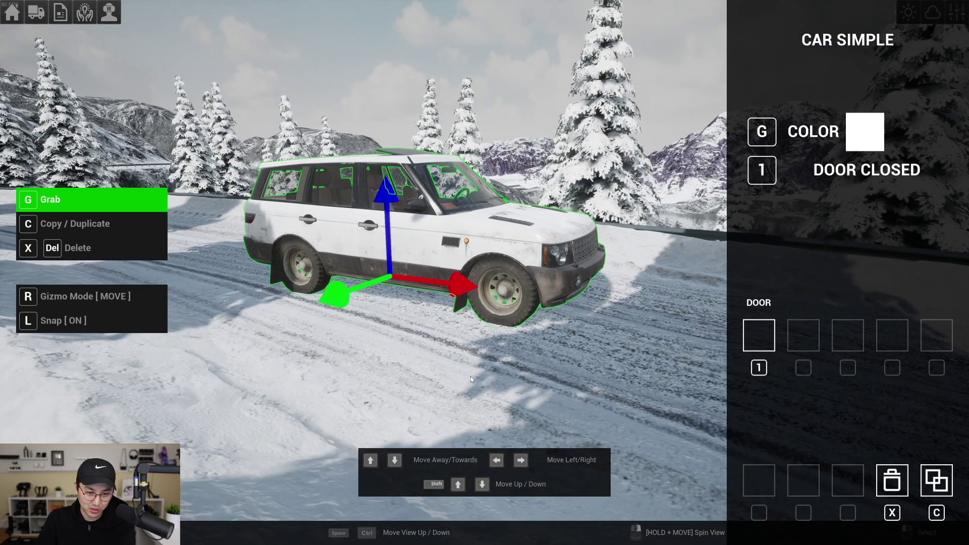
key(Down)
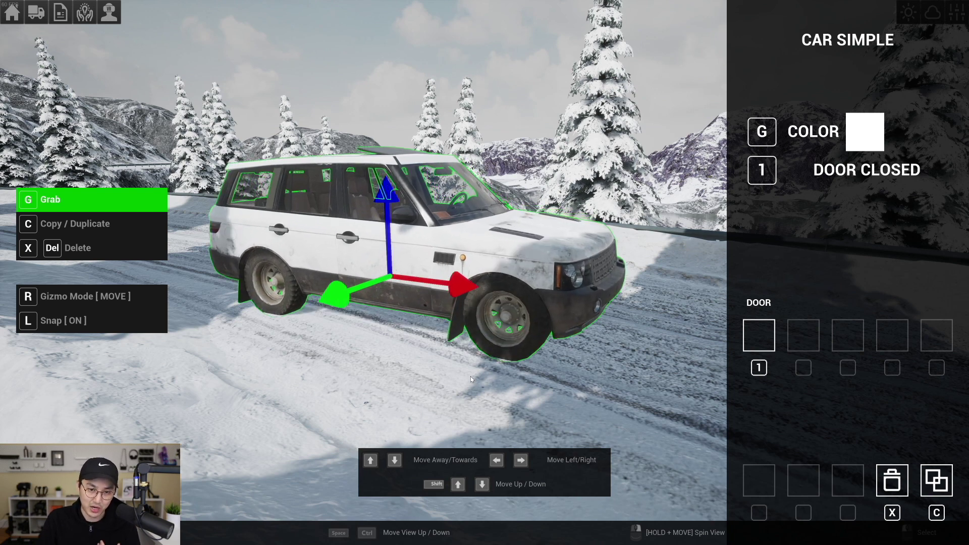
key(Up)
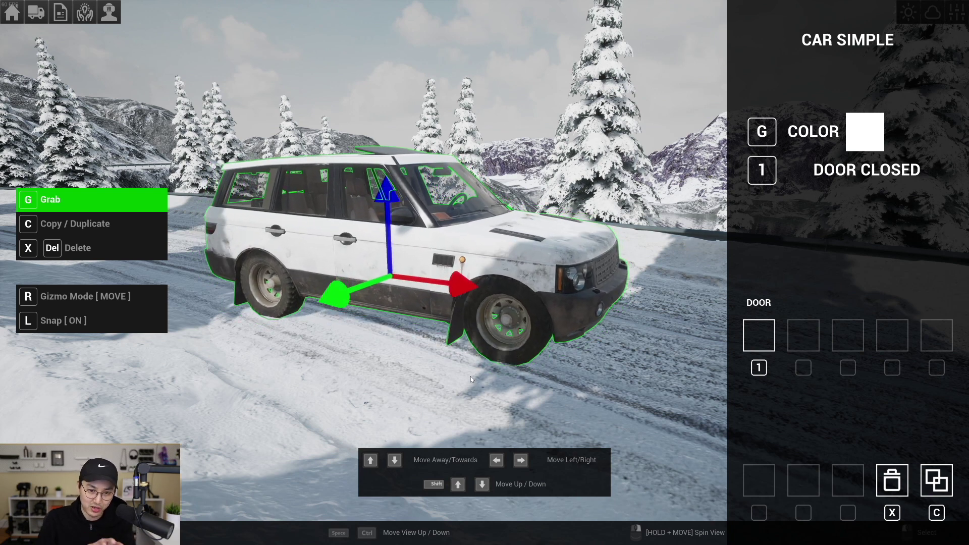
key(Up)
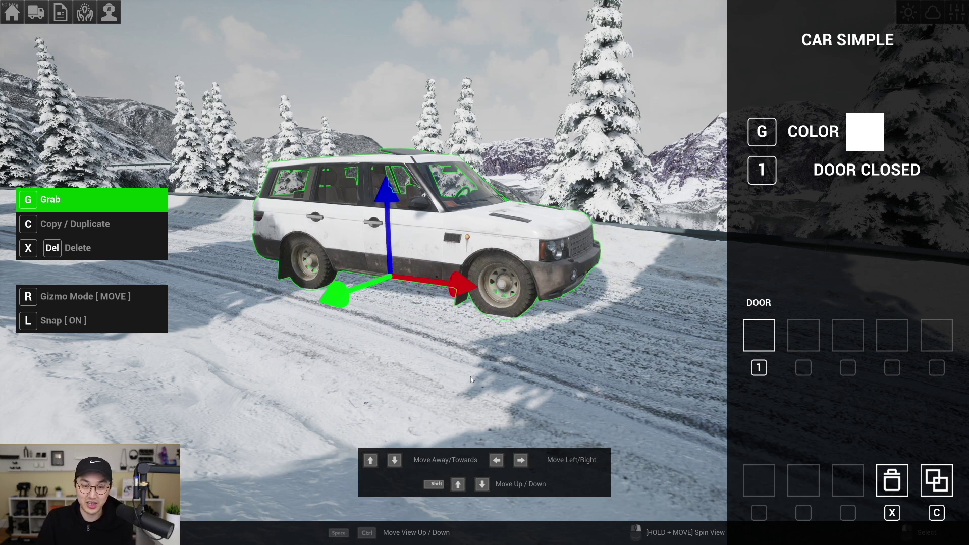
Step: Slide the car sideways relative to the camera, backward along the road and forward again
key(Left)
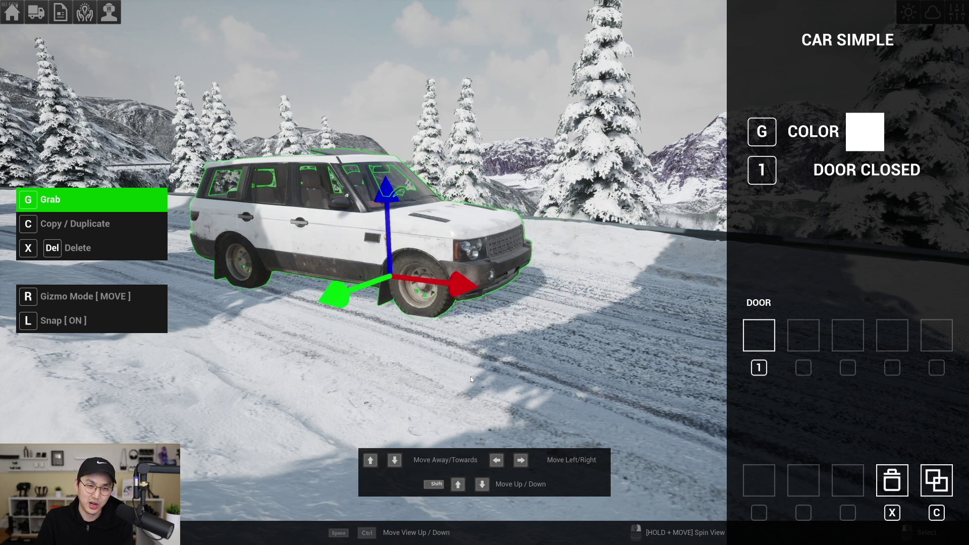
key(Left)
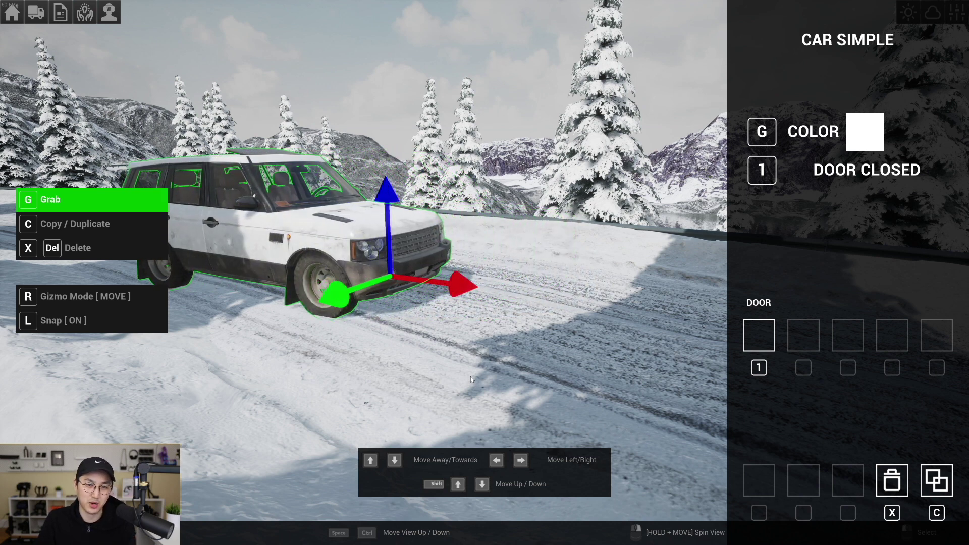
key(Left)
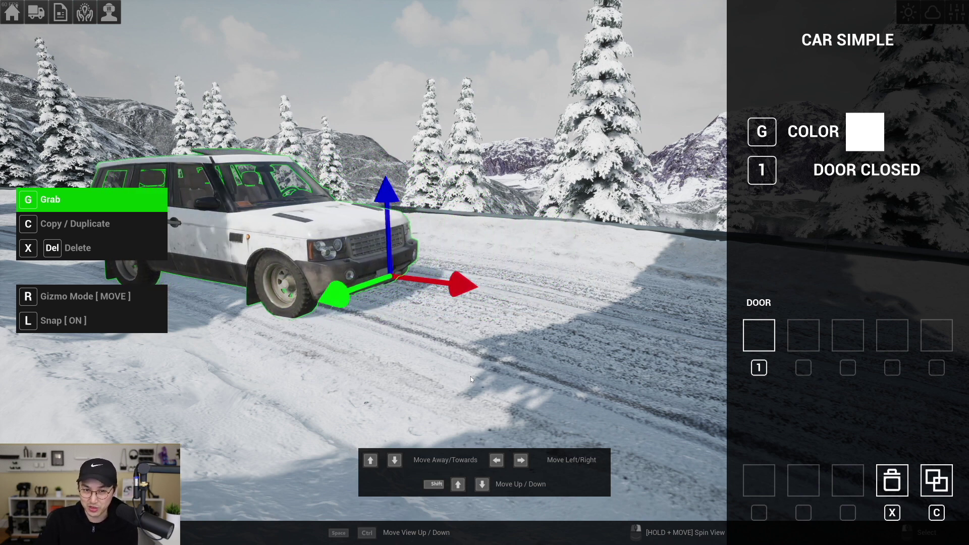
key(Left)
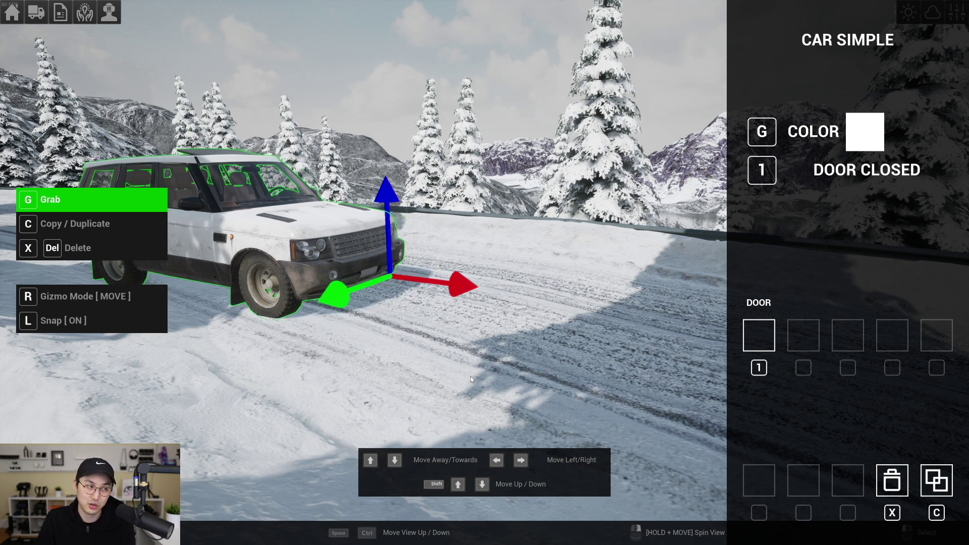
key(Right)
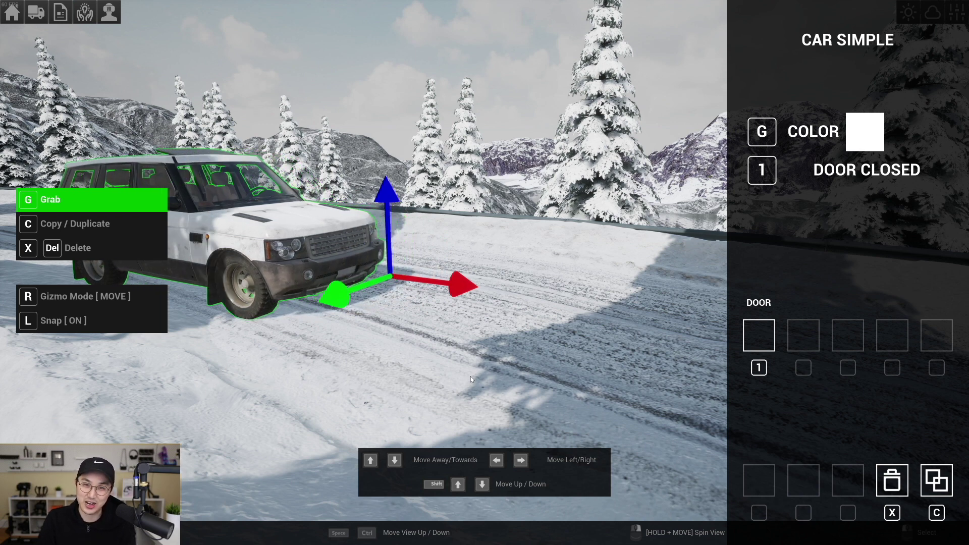
key(Right)
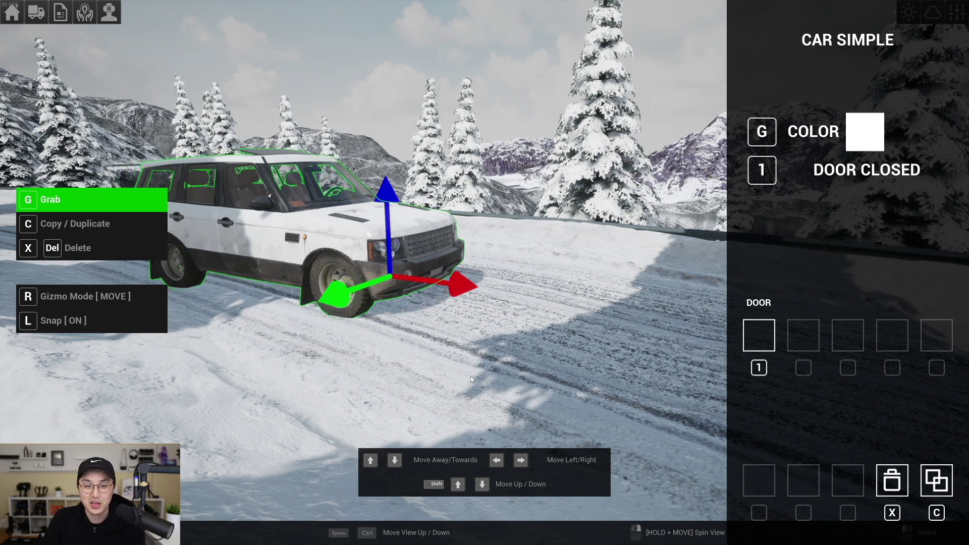
key(Right)
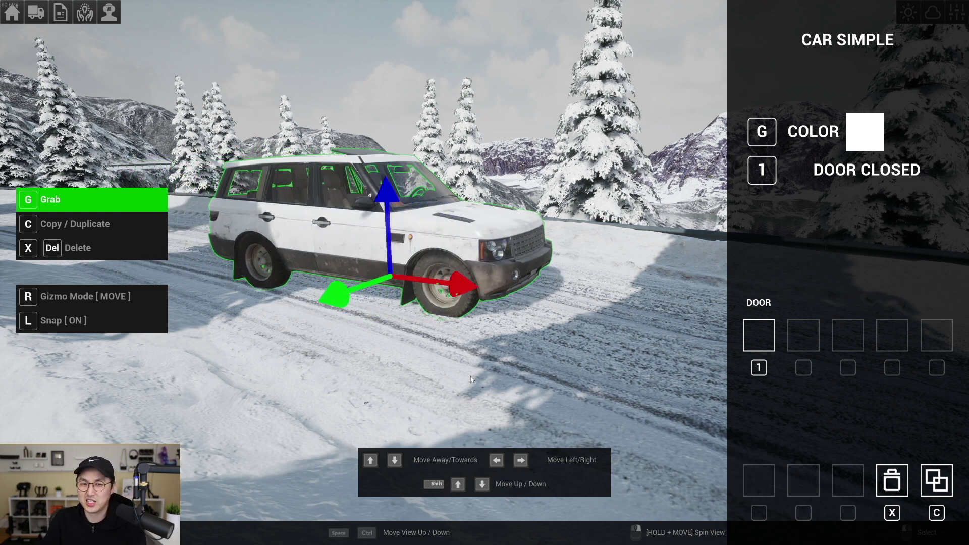
key(Right)
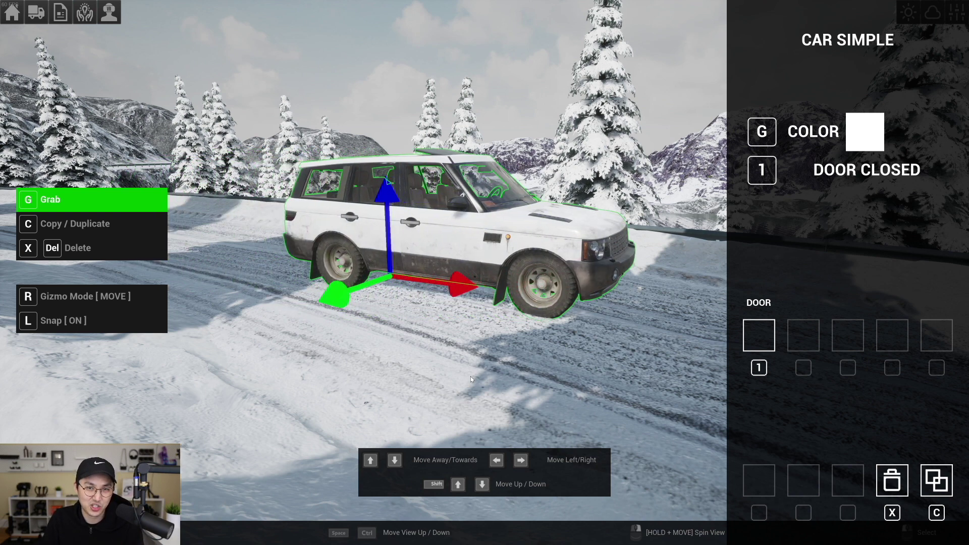
key(Right)
key(Left)
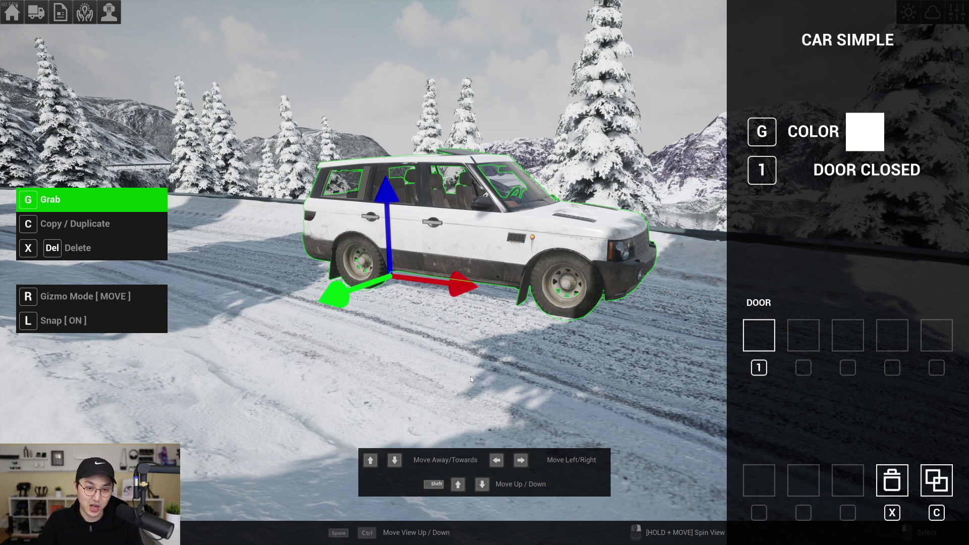
Step: Raise the car high above the road, lower it partly into the ground, and lift it slightly, relative to the camera
key(shift+Up)
key(shift+Up)
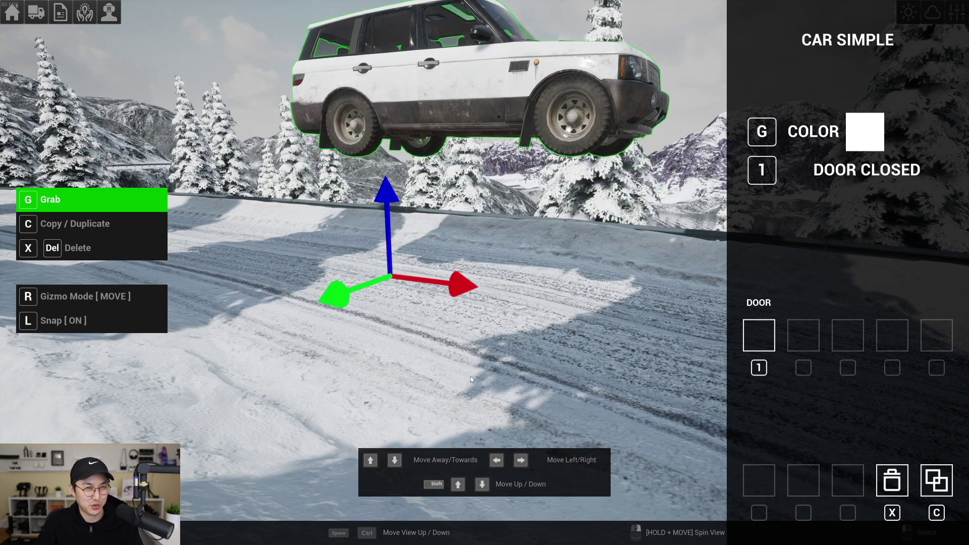
key(shift+Down)
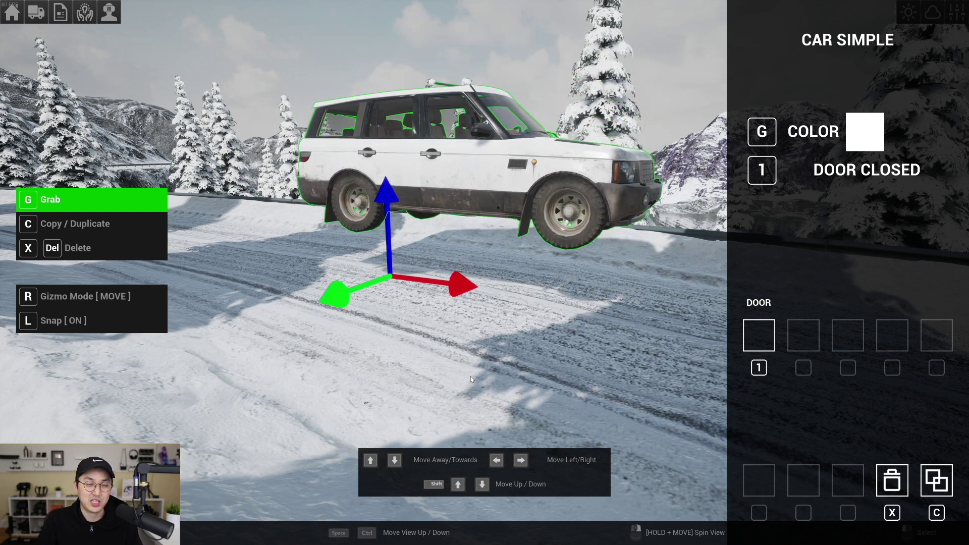
key(shift+Down)
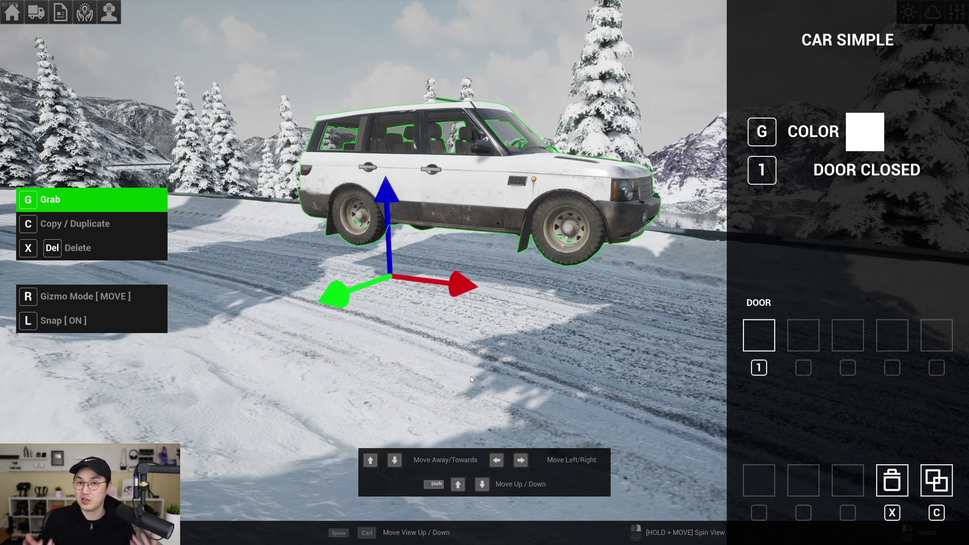
key(shift+Down)
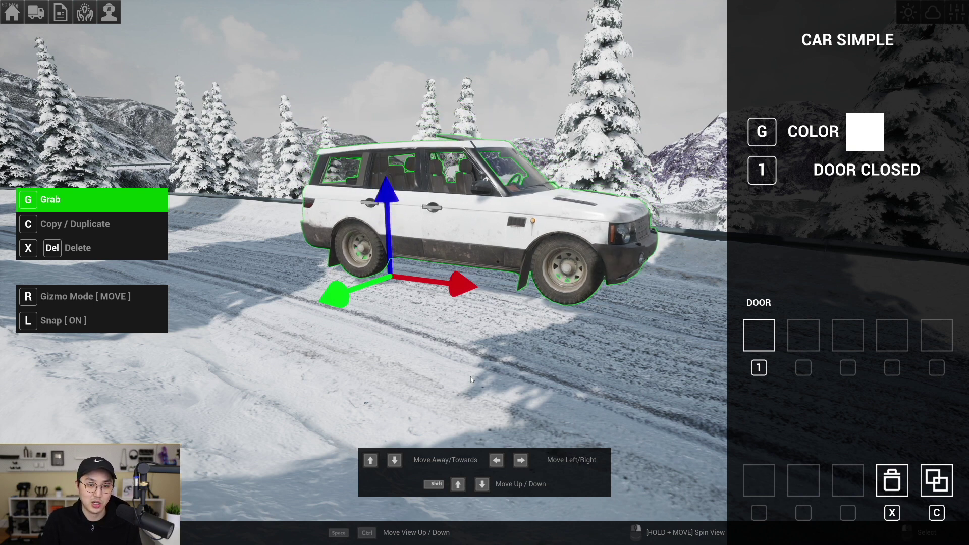
key(shift+Down)
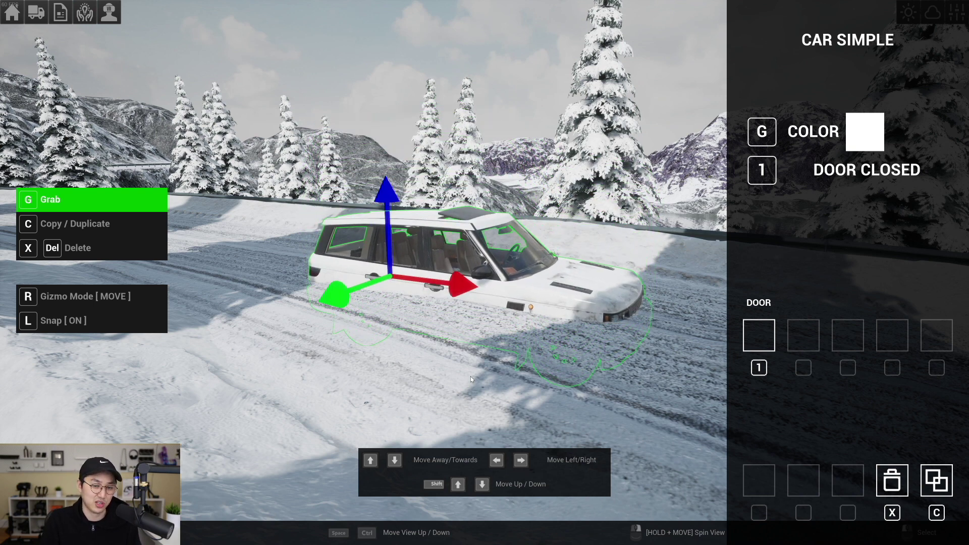
key(shift+Up)
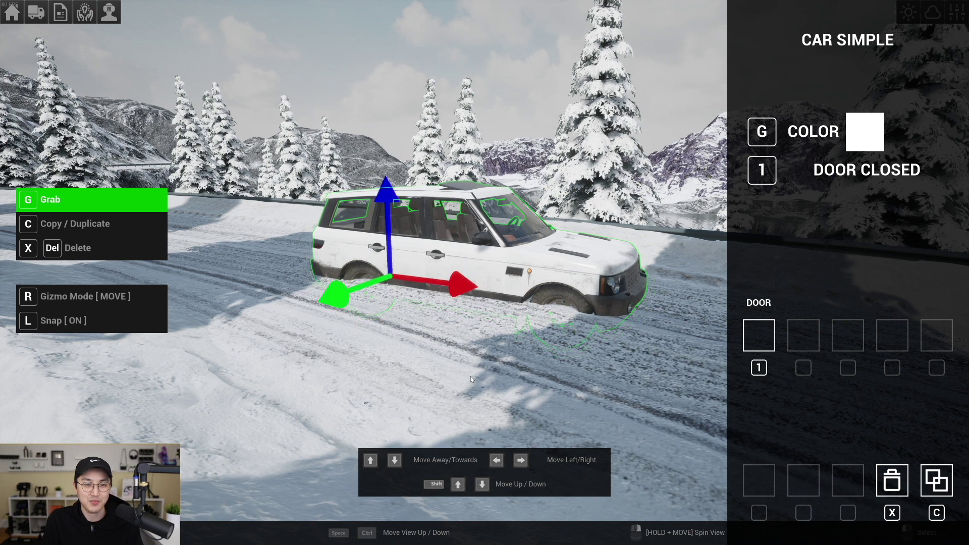
Step: Move the sunken car farther from the camera and slide it backward along the road
key(Up)
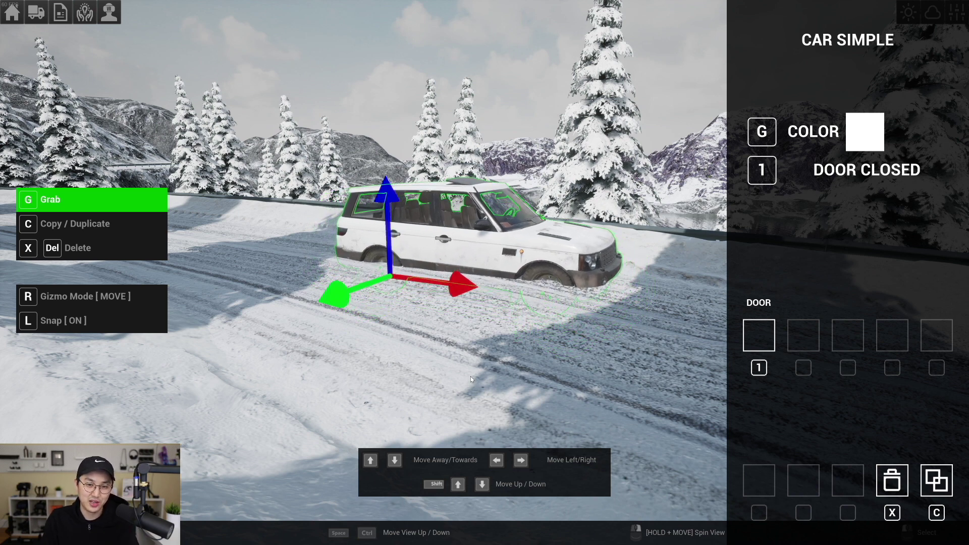
key(Left)
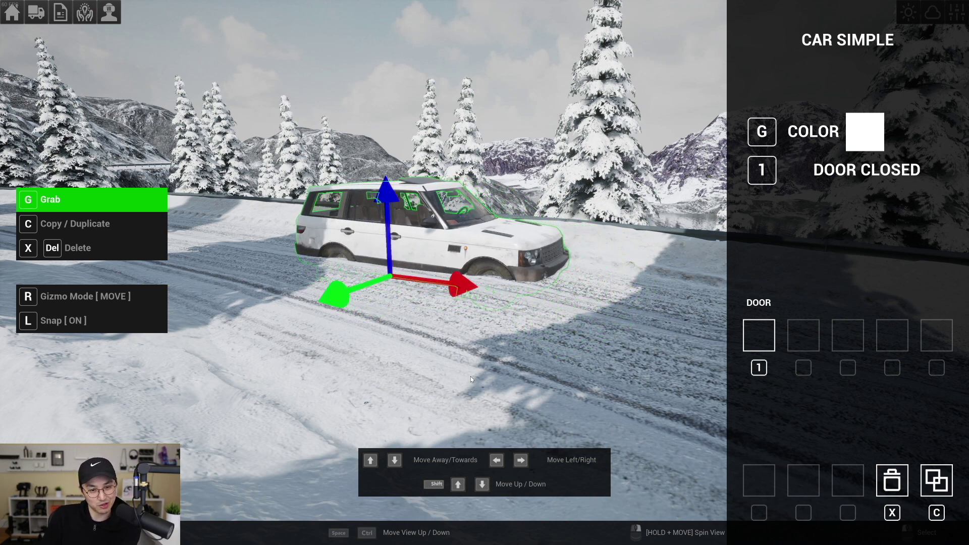
key(Left)
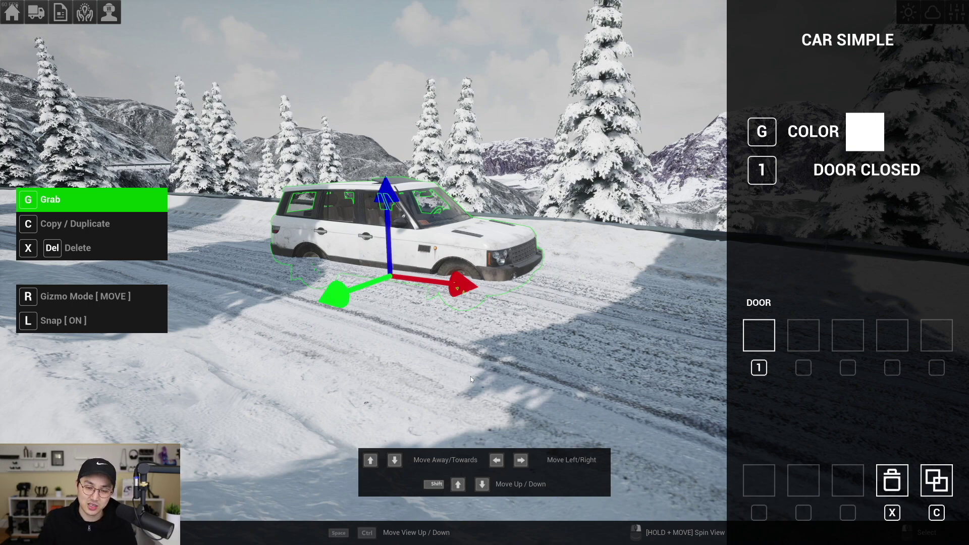
Step: Deselect the car and reselect it from a closer front three-quarter view
click(470, 376)
key(w)
key(d)
right_drag(470, 376, 338, 384)
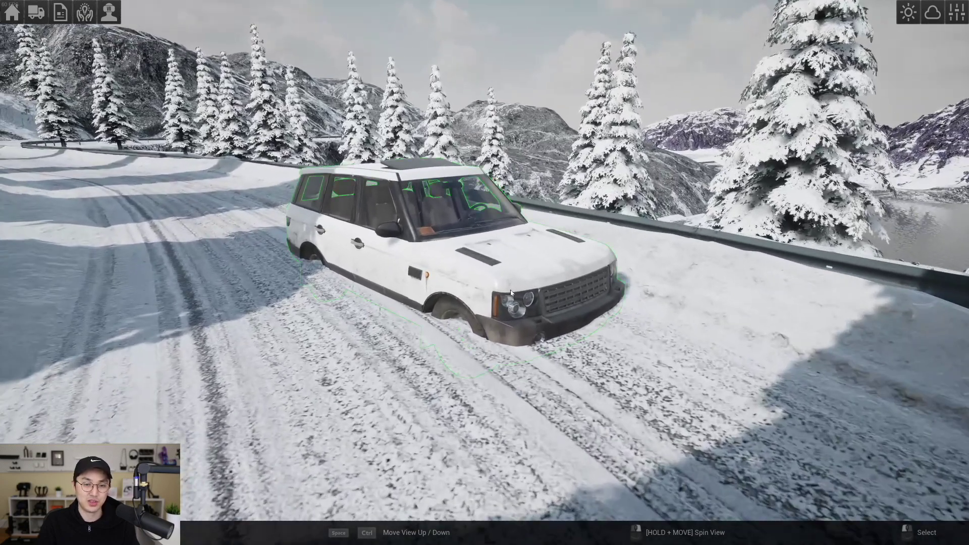
click(515, 371)
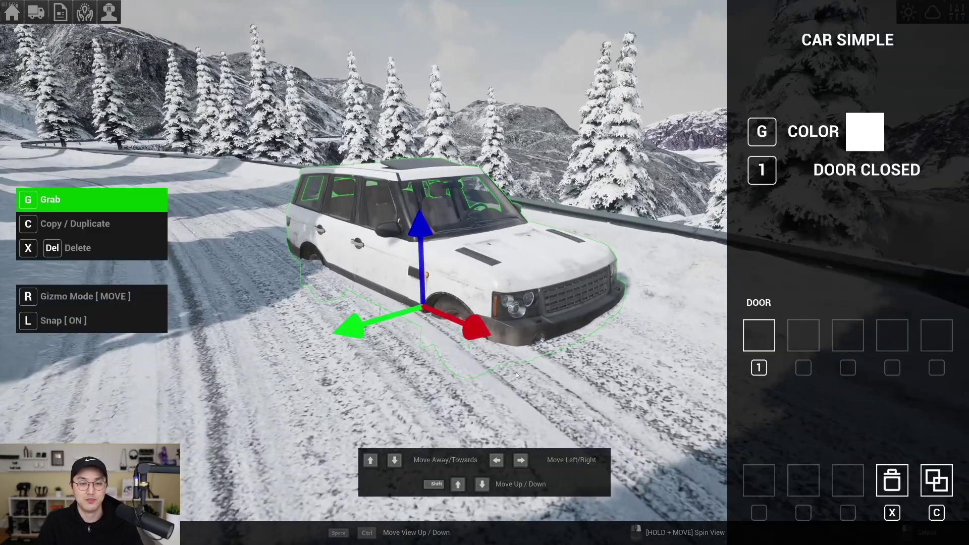
mouse_move(516, 372)
right_down()
mouse_move(491, 357)
mouse_move(509, 370)
right_up()
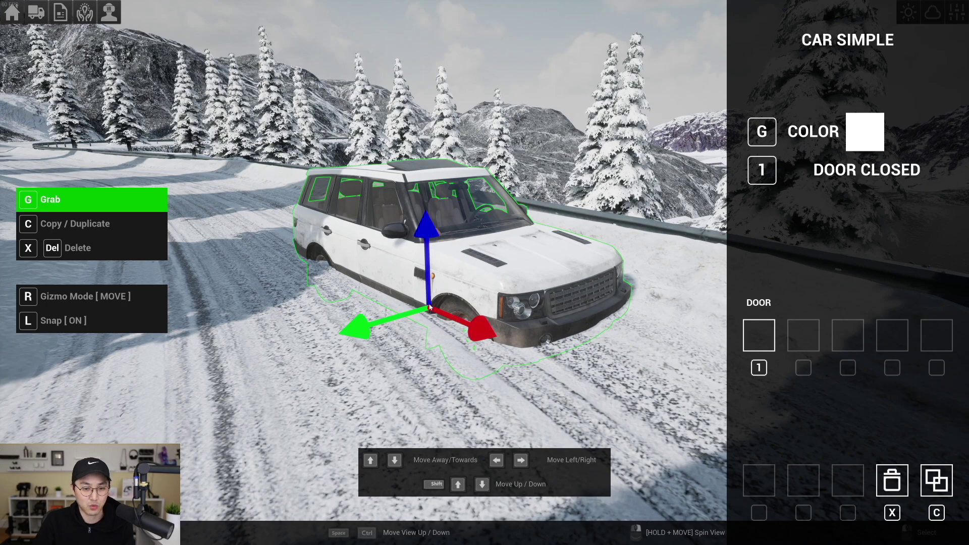
Step: Examine the selected car and its move gizmo from high above the road and from close up
key(s)
key(space)
right_drag(469, 303, 462, 359)
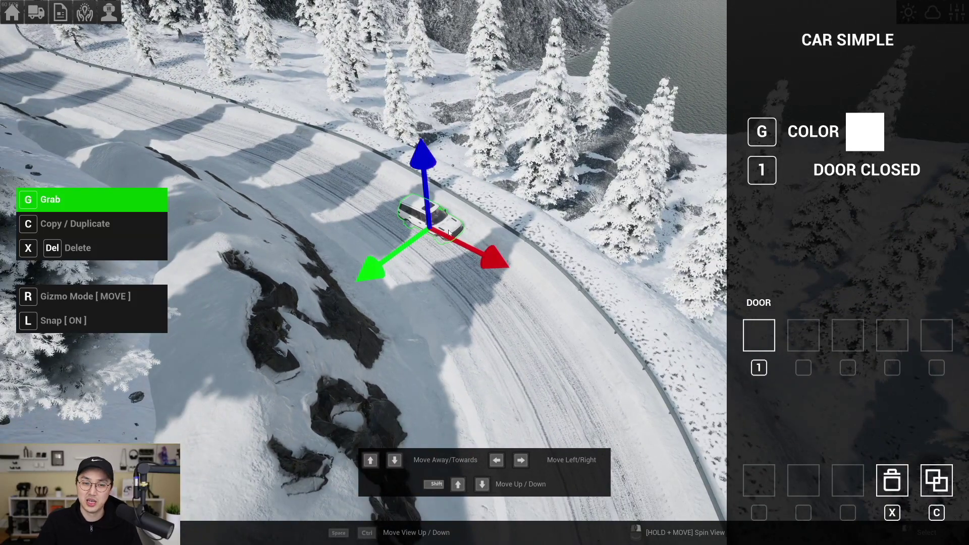
right_drag(454, 227, 436, 186)
key(w)
key(w)
key(w)
key(space)
key(s)
key(s)
key(space)
key(w)
key(w)
key(ctrl)
key(d)
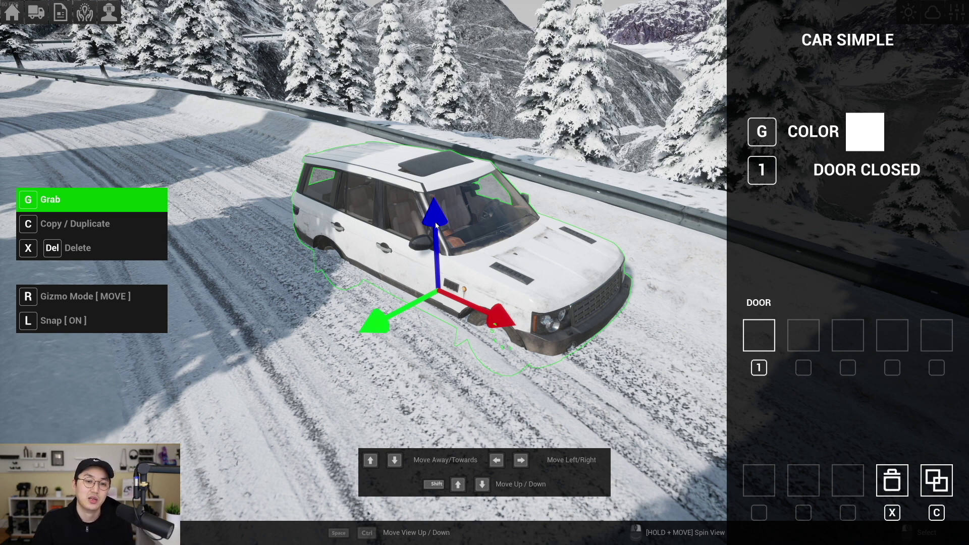
Step: Raise the car out of the ground along the gizmo's vertical blue axis until its wheels rest on the snow
drag(435, 223, 433, 95)
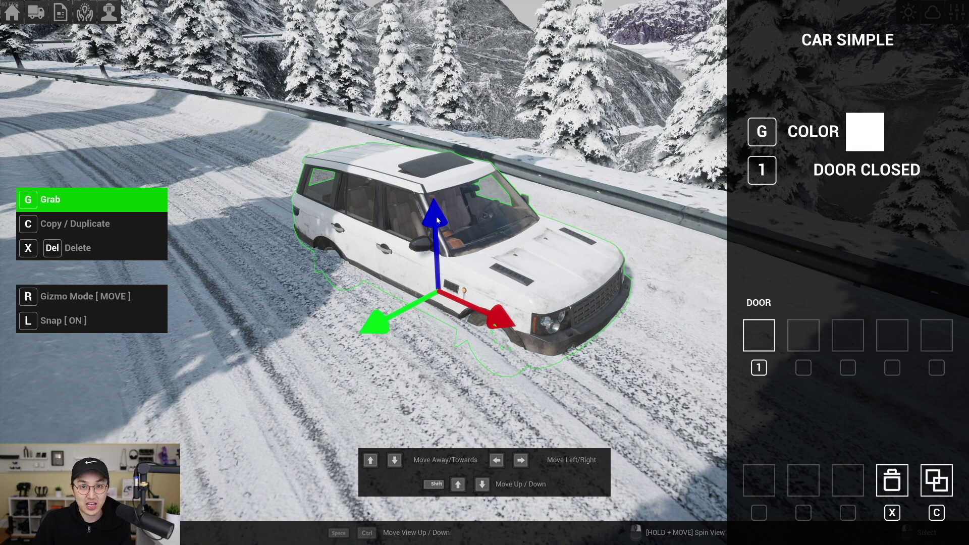
drag(437, 220, 437, 220)
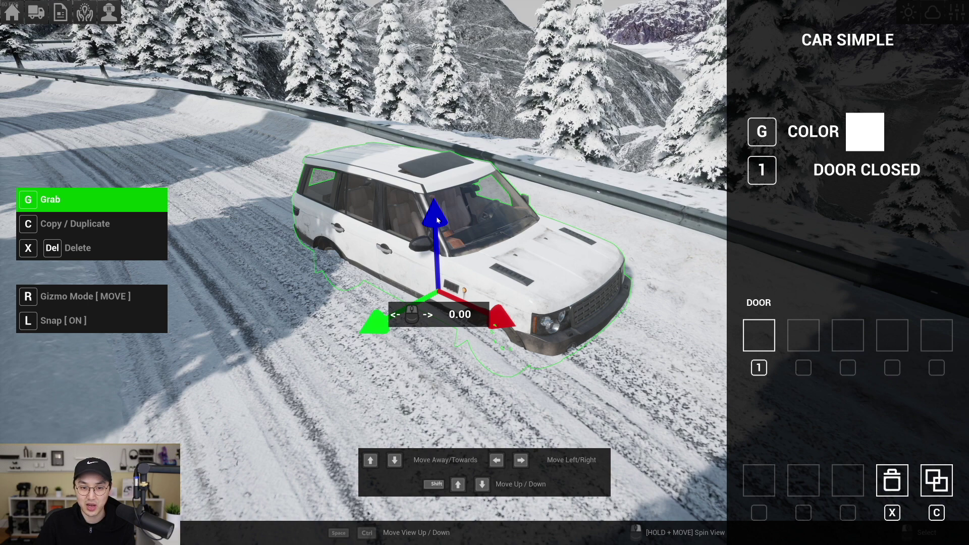
drag(437, 220, 581, 222)
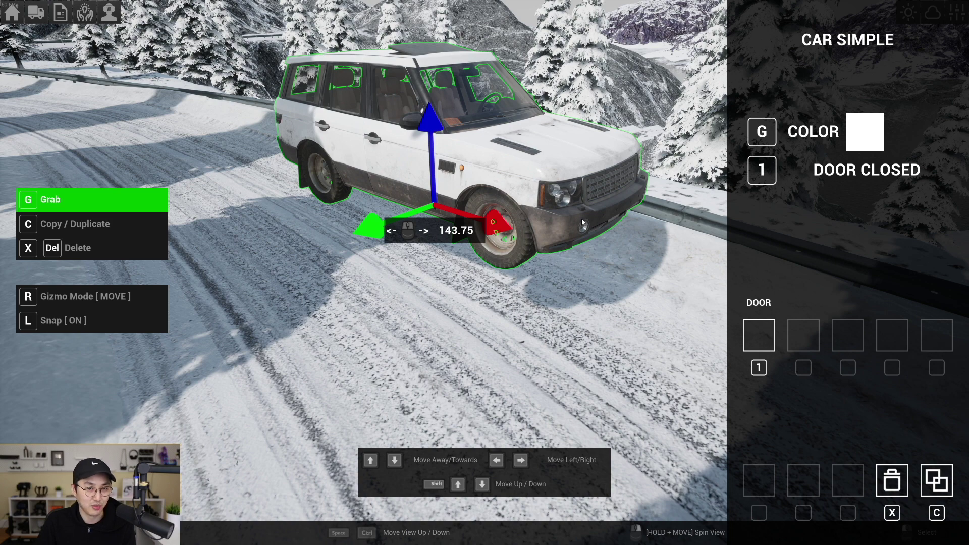
drag(582, 222, 537, 214)
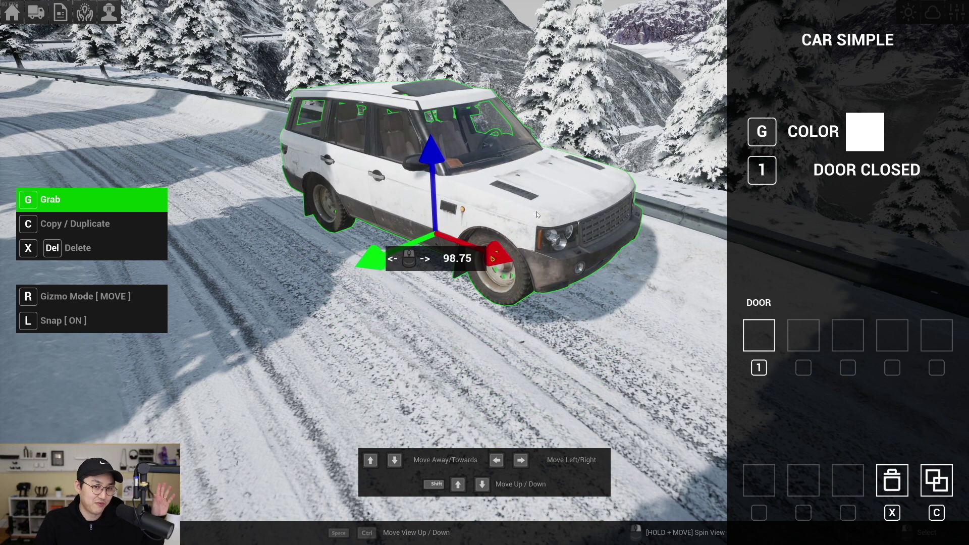
drag(536, 214, 464, 218)
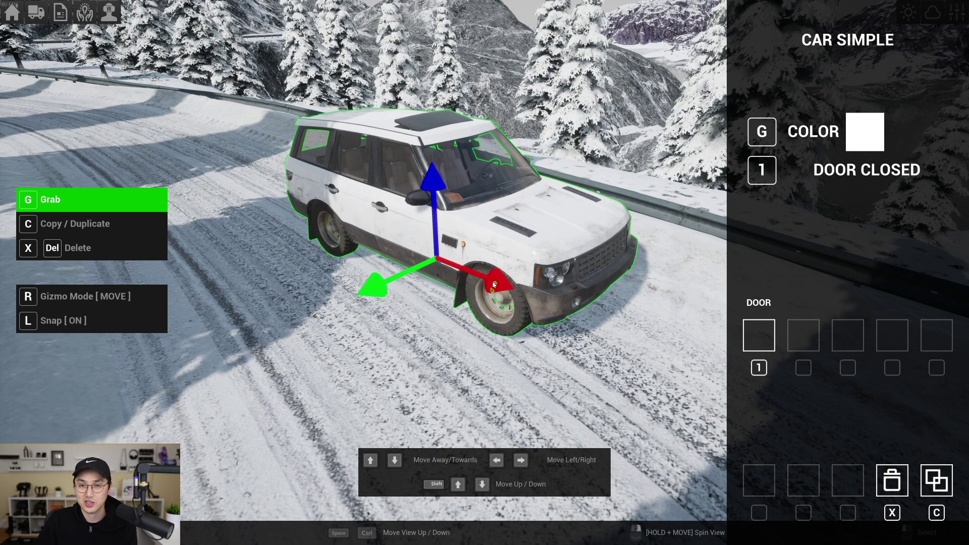
Step: Reposition the car along the gizmo's red and green horizontal axes and fine-tune its height on the road
drag(494, 284, 575, 285)
drag(396, 297, 431, 320)
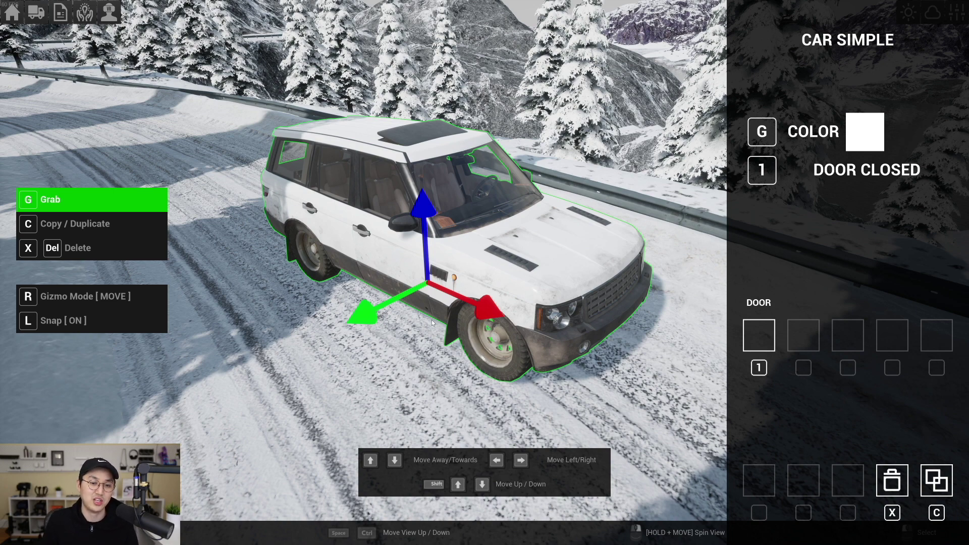
mouse_move(427, 216)
mouse_down()
mouse_move(423, 185)
mouse_move(413, 221)
mouse_up()
drag(359, 317, 294, 325)
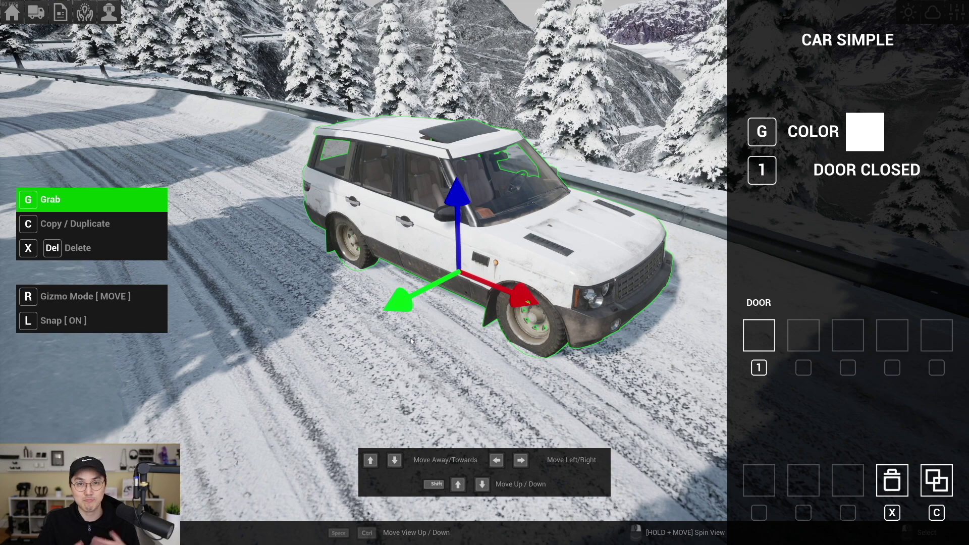
Step: Set the gizmo to rotate mode and turn the car about its vertical blue axis to angle it across the road
mouse_move(461, 344)
right_down()
mouse_move(452, 323)
mouse_move(479, 354)
mouse_move(461, 343)
right_up()
key(r)
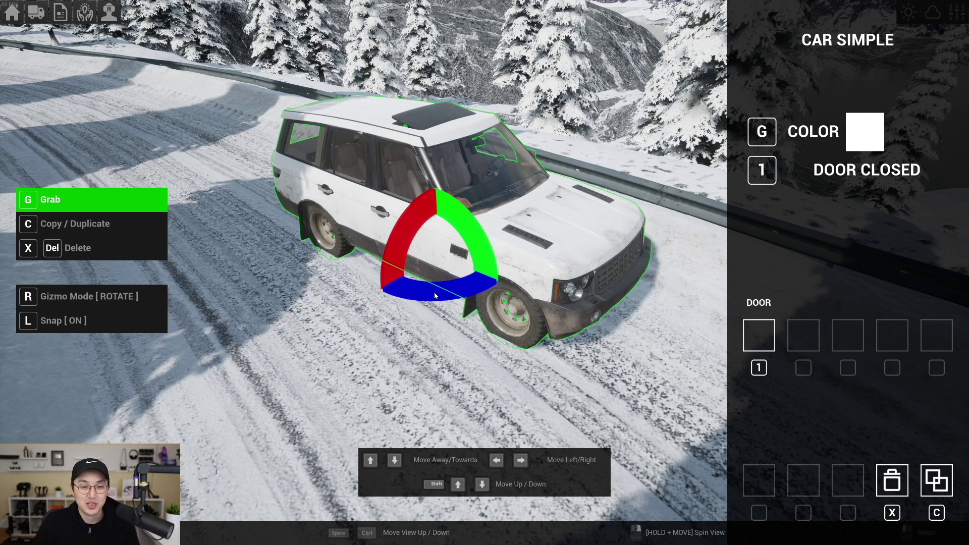
mouse_move(435, 295)
mouse_down()
mouse_move(396, 277)
mouse_move(428, 287)
mouse_up()
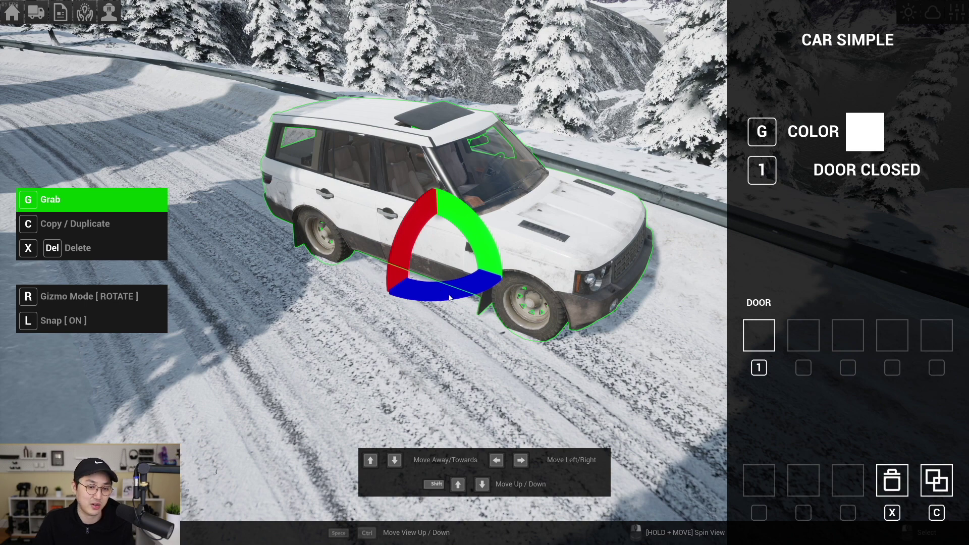
drag(447, 298, 424, 284)
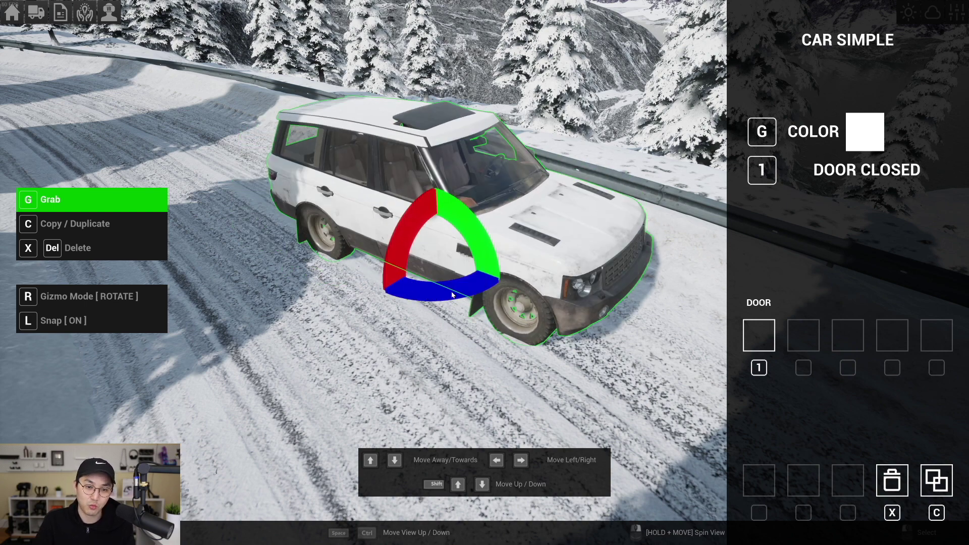
drag(428, 304, 417, 288)
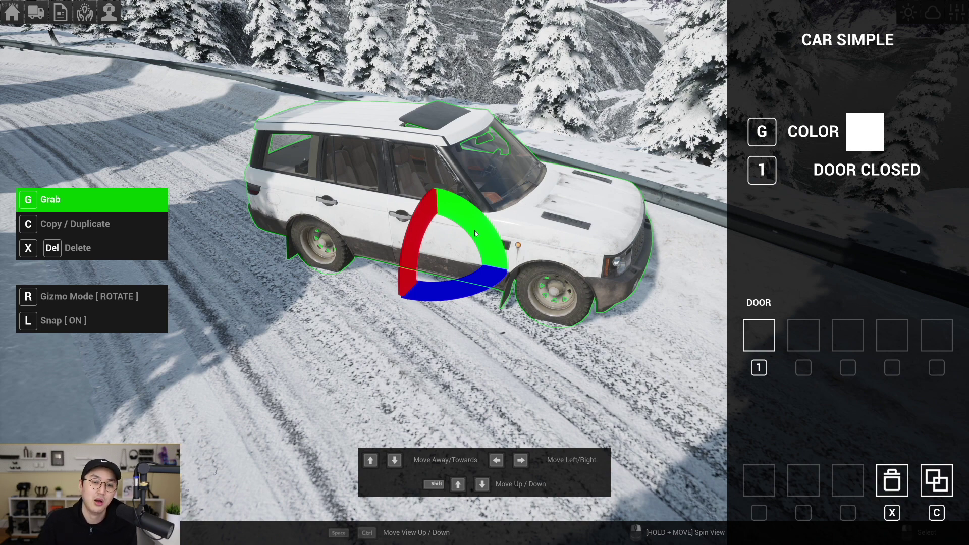
Step: Pitch and roll the car around the rotate gizmo's green and red axes and level it on the road
drag(475, 231, 494, 237)
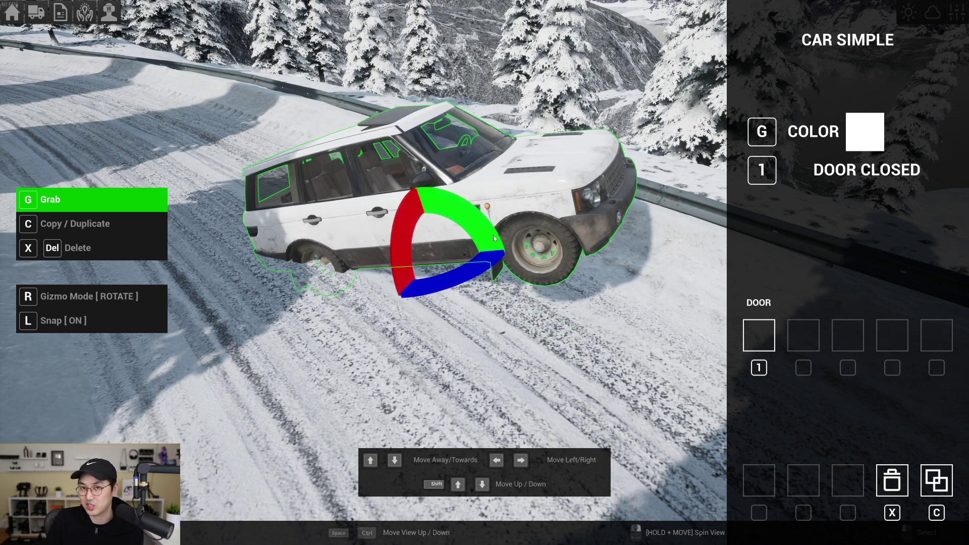
drag(399, 234, 440, 299)
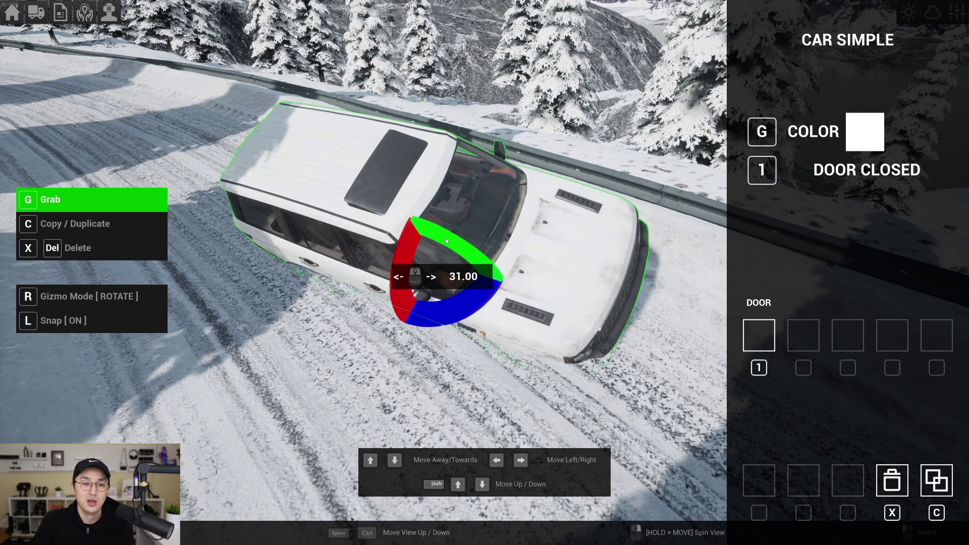
drag(445, 237, 402, 242)
Step: Deselect the car, walk the character towards it along the road, and return to the selection tool near the car
click(339, 306)
key(Tab)
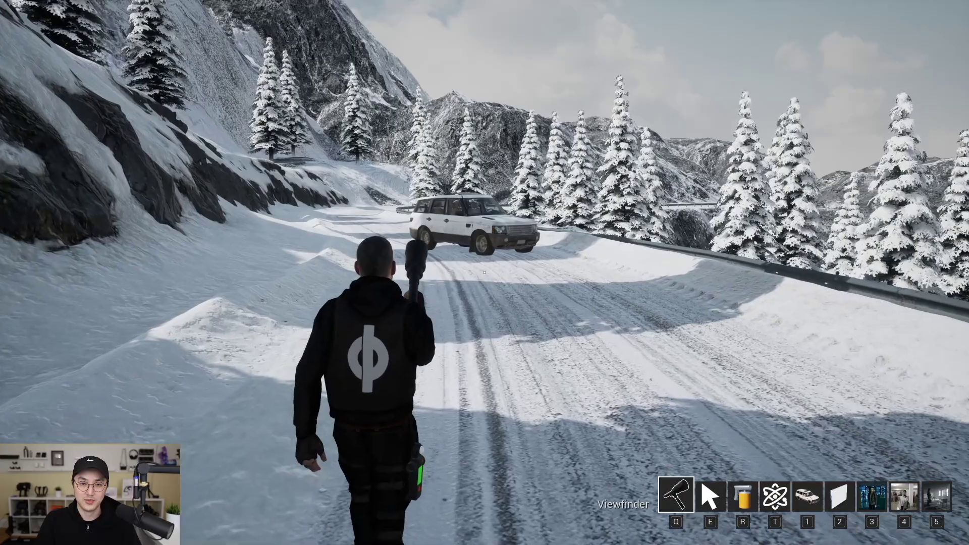
key(w)
key(e)
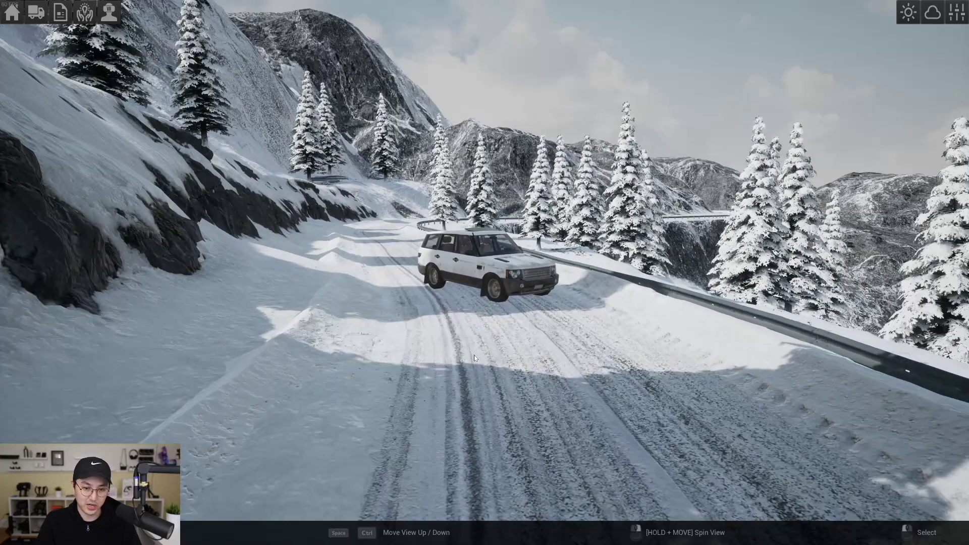
key(w)
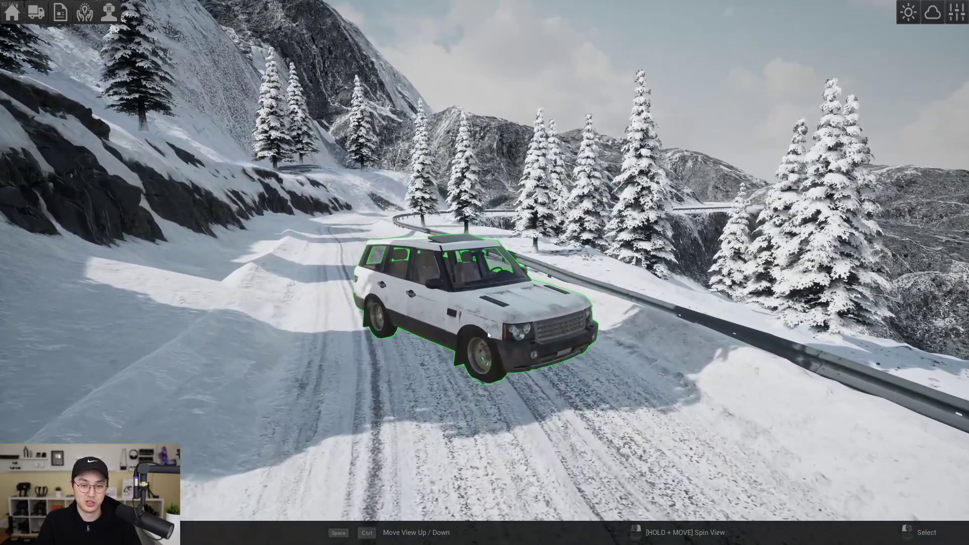
Step: Select the car, adjust its rotation about the vertical axis with the gizmo, and deselect it
click(474, 347)
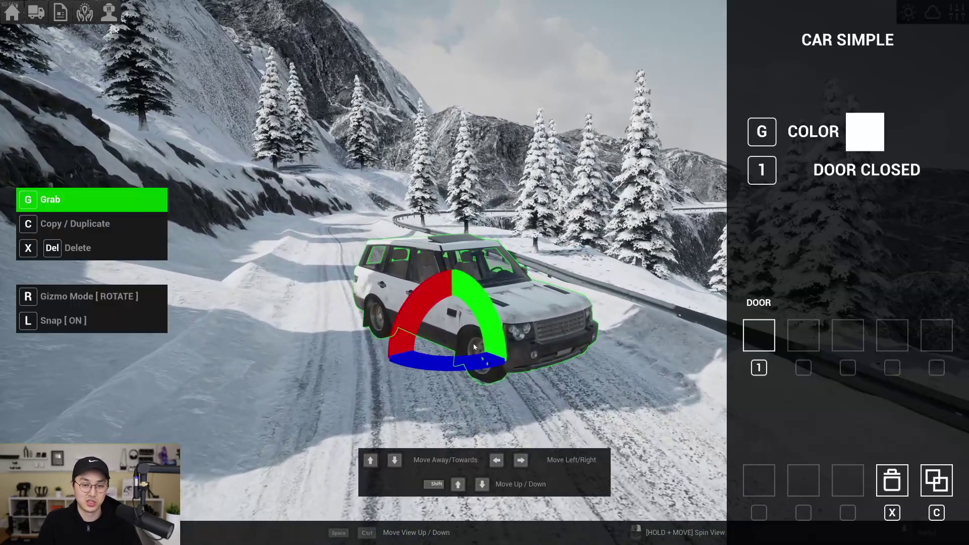
drag(474, 347, 486, 365)
click(602, 277)
Step: Apply the Overcast lighting preset to the snowy road scene and open the sky controls
key(a)
key(s)
right_drag(603, 277, 778, 167)
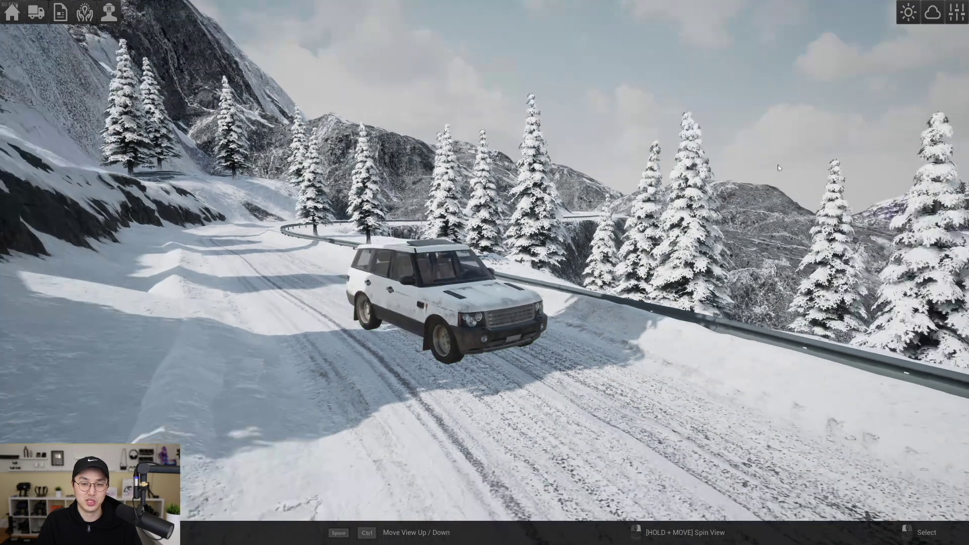
click(957, 15)
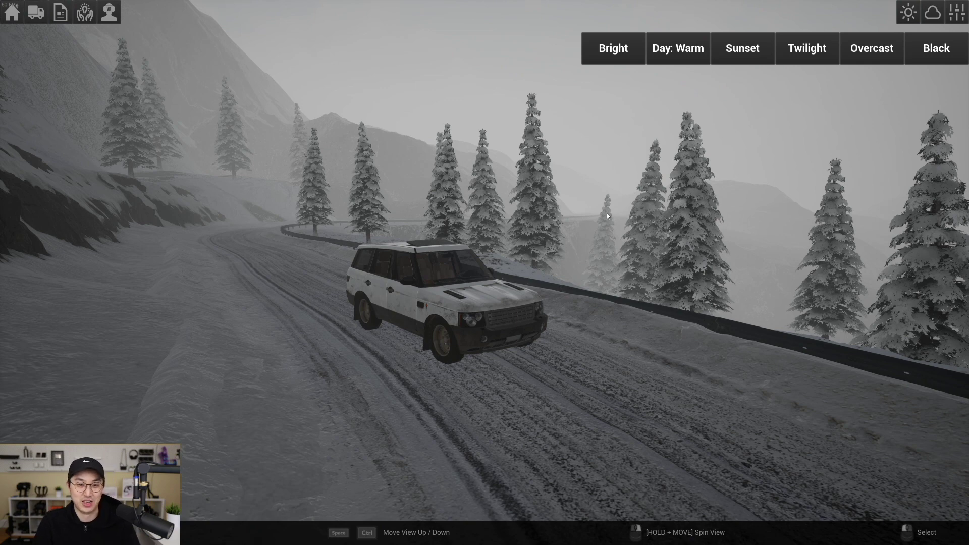
right_drag(607, 216, 601, 212)
key(w)
key(d)
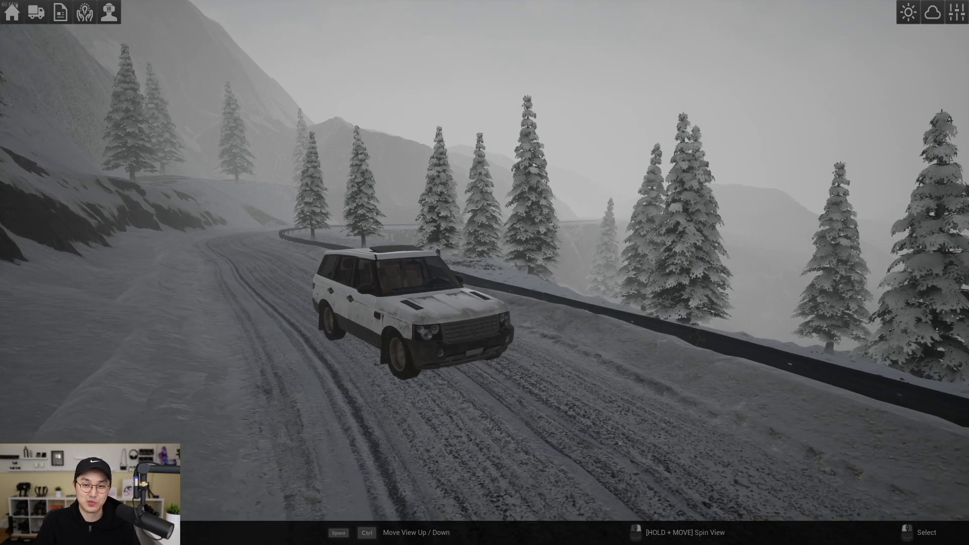
click(933, 14)
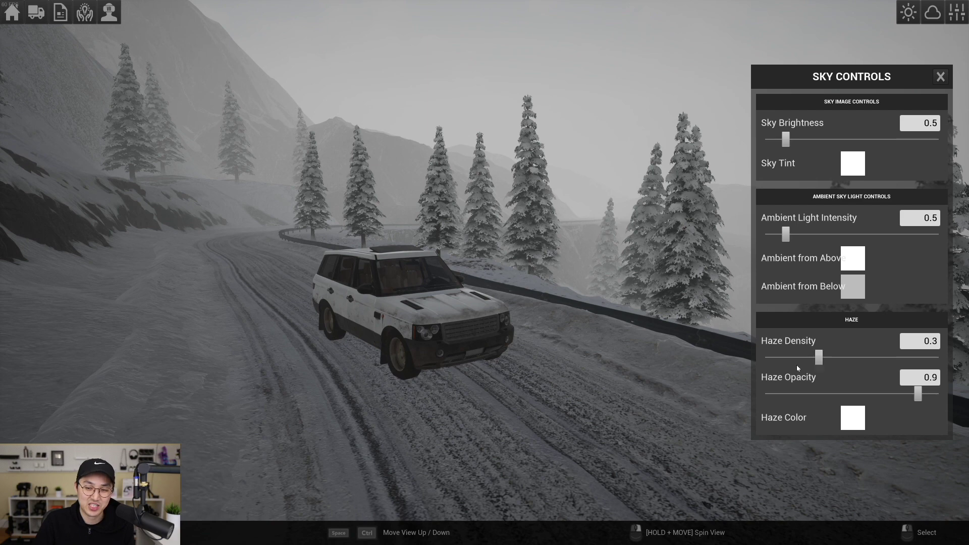
Step: Set the haze density to 0.18 and close the sky and lighting controls
mouse_move(797, 360)
mouse_down()
mouse_move(788, 360)
mouse_move(796, 360)
mouse_up()
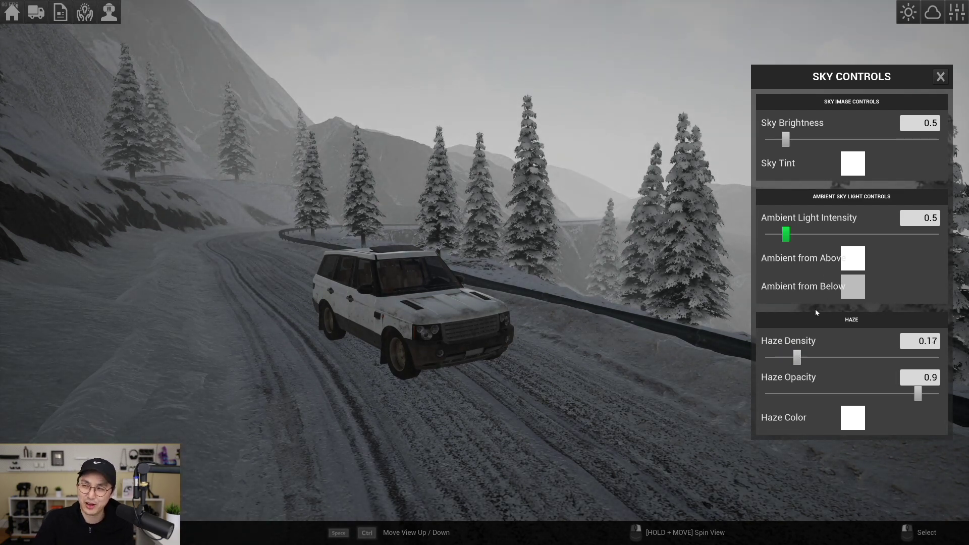
drag(795, 359, 800, 358)
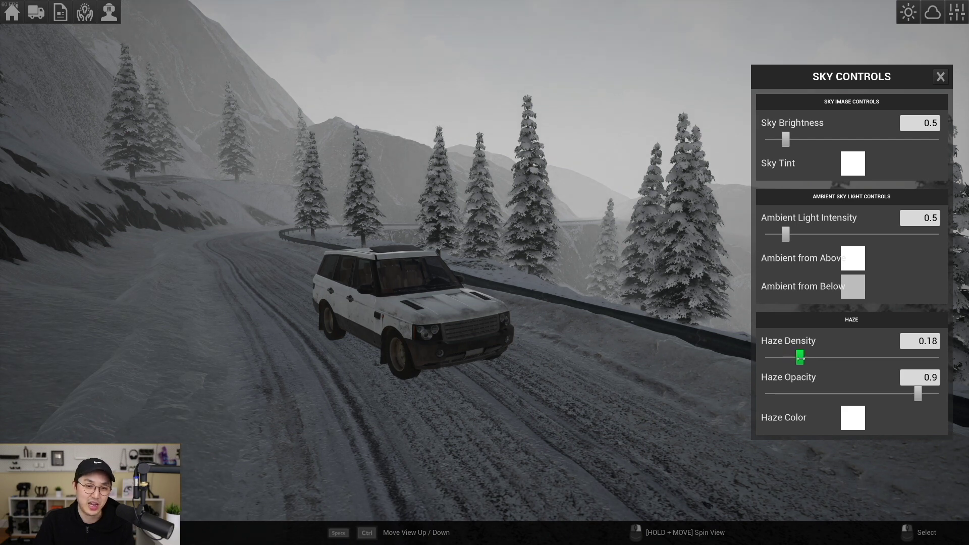
click(951, 18)
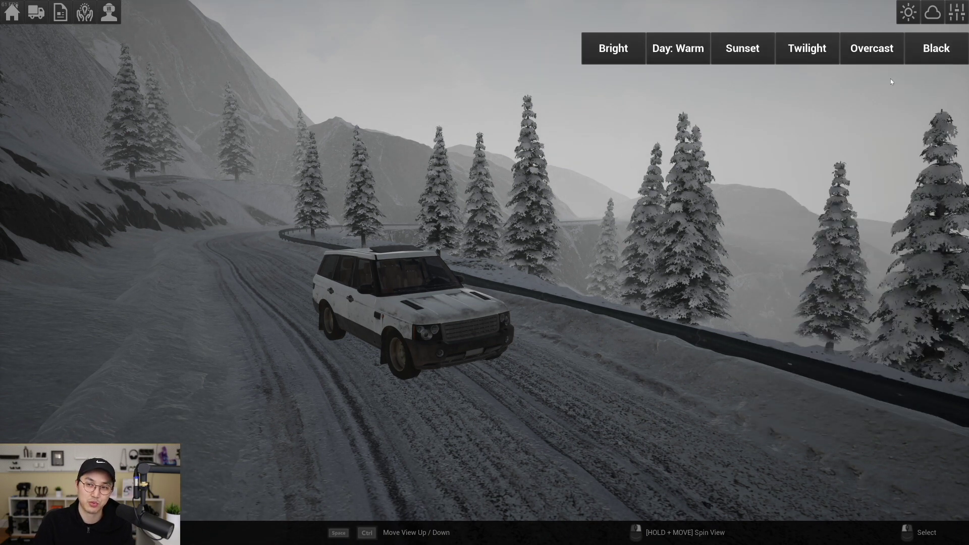
click(933, 16)
click(933, 15)
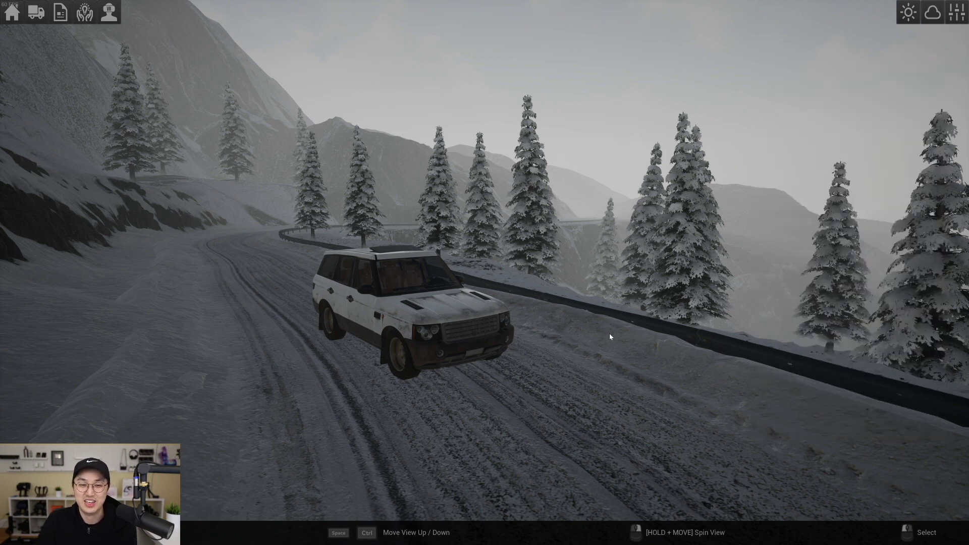
Step: Add a Yoke Light from the lighting library and place it on the road beside the car's front bumper, aimed forward
right_drag(555, 388, 552, 424)
key(w)
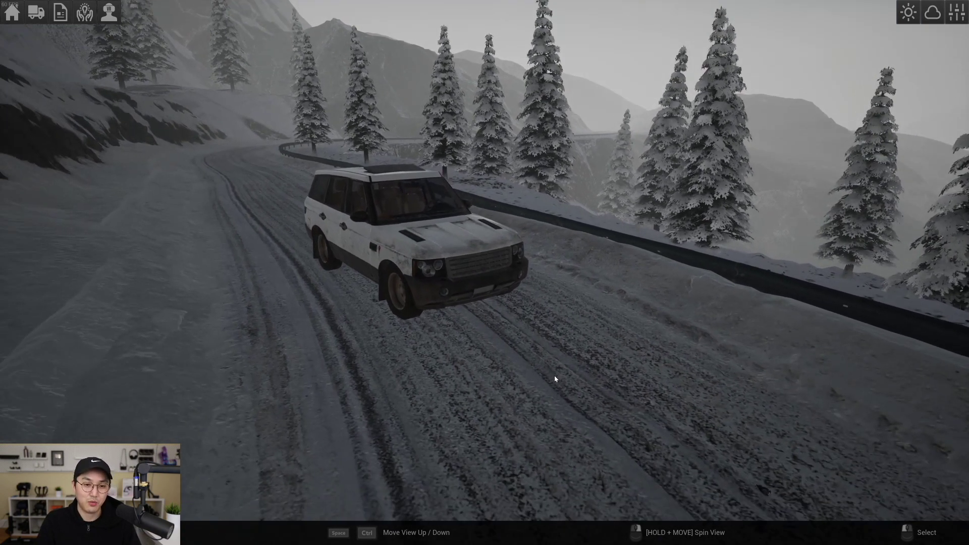
key(Tab)
click(355, 124)
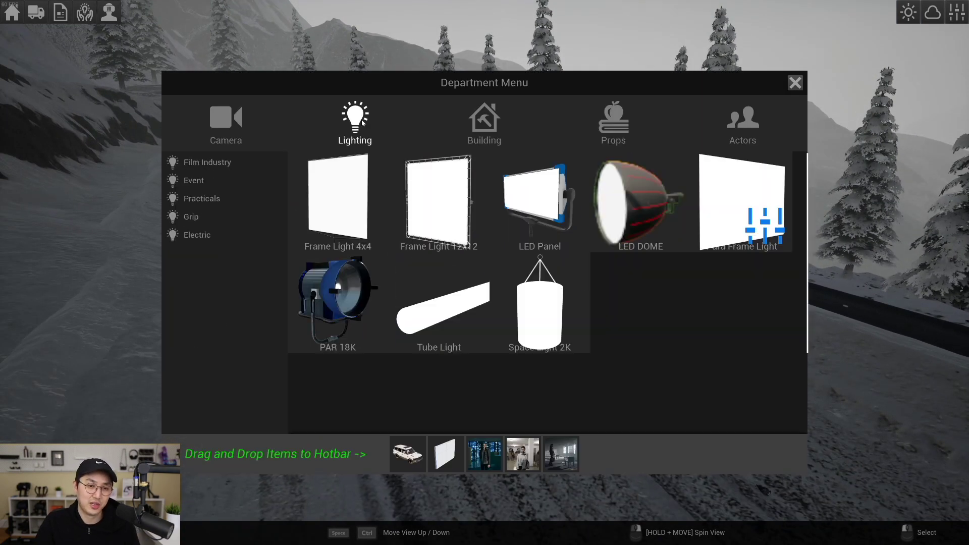
click(205, 215)
click(210, 200)
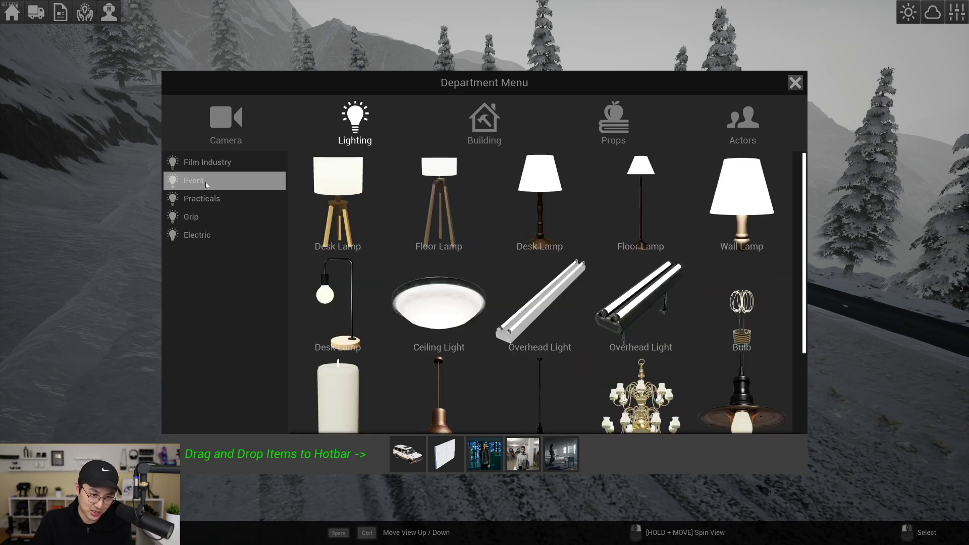
click(213, 167)
click(299, 218)
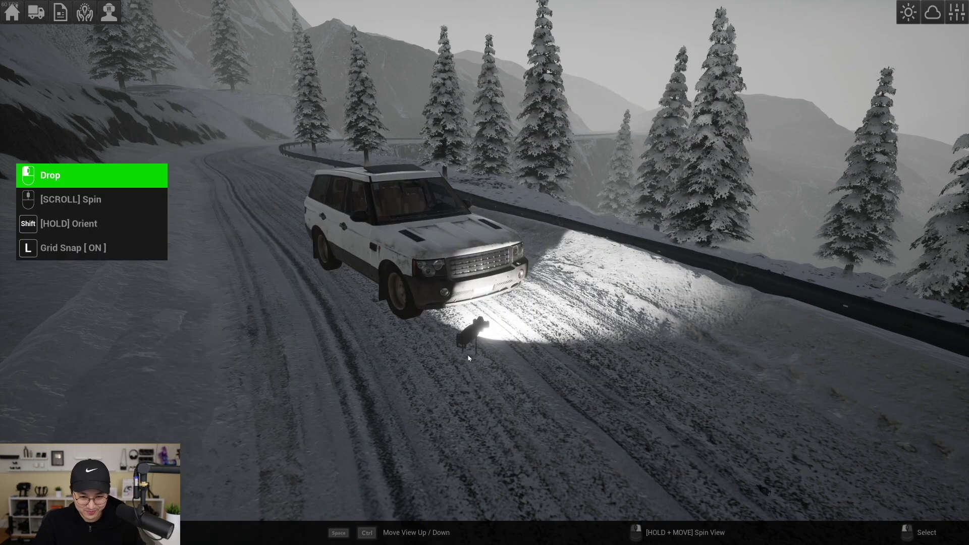
click(454, 342)
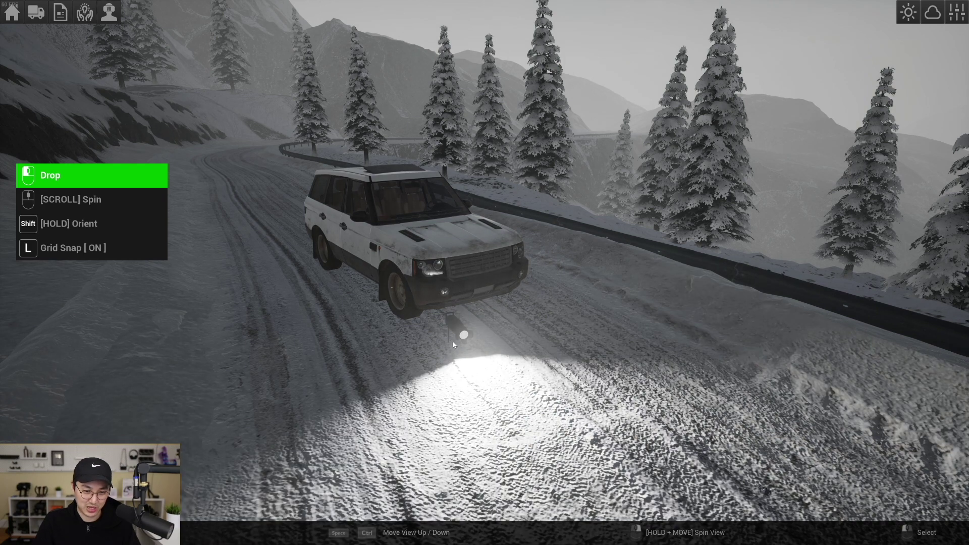
click(453, 341)
Step: Set the Yoke Light's beam angle to 28.05 degrees and move it up against the car's near headlight
right_drag(555, 316, 615, 328)
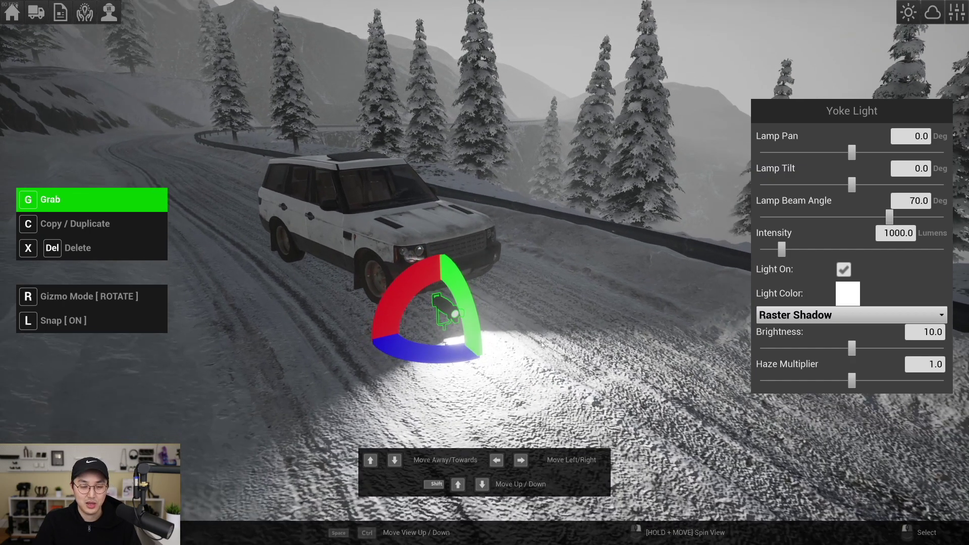
key(r)
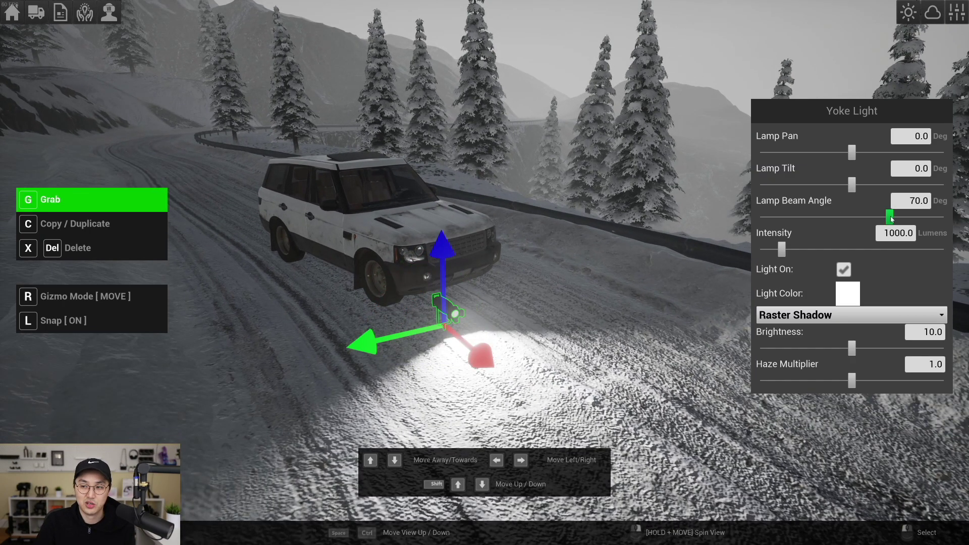
drag(890, 218, 778, 234)
drag(483, 358, 397, 349)
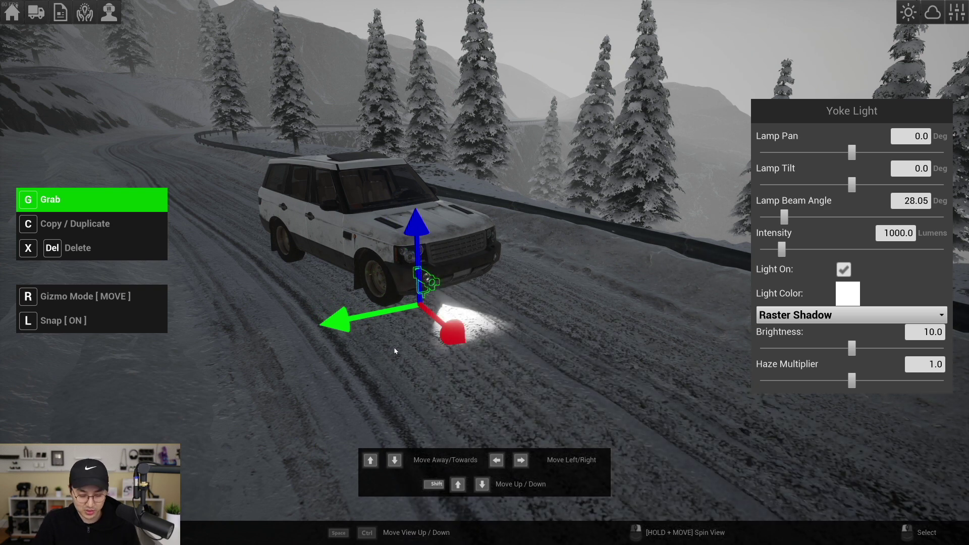
key(shift+Down)
key(shift+Up)
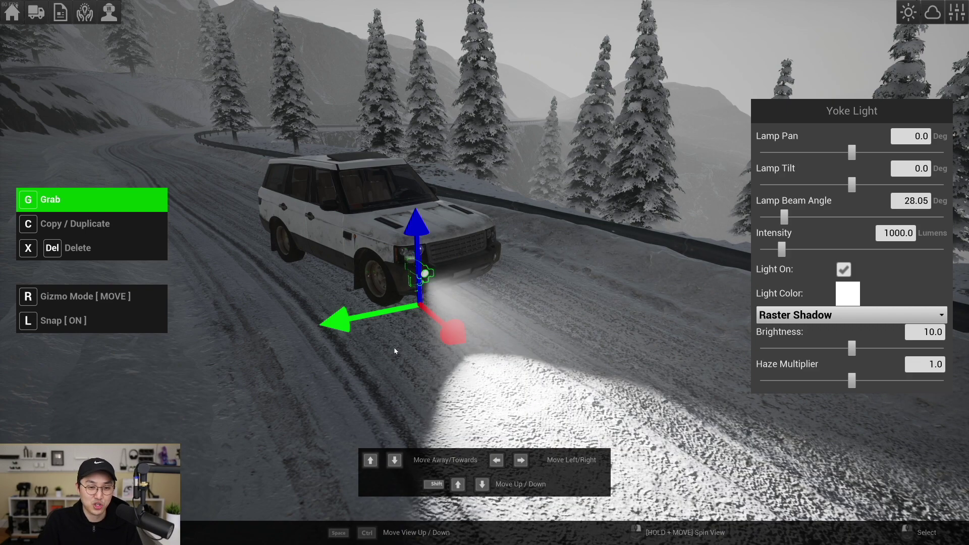
Step: Align the Yoke Light with the headlight using the move gizmo and set its lamp pan to -12.93 degrees
key(d)
right_drag(515, 307, 393, 325)
key(w)
key(w)
mouse_move(487, 376)
right_down()
mouse_move(476, 351)
mouse_move(475, 378)
right_up()
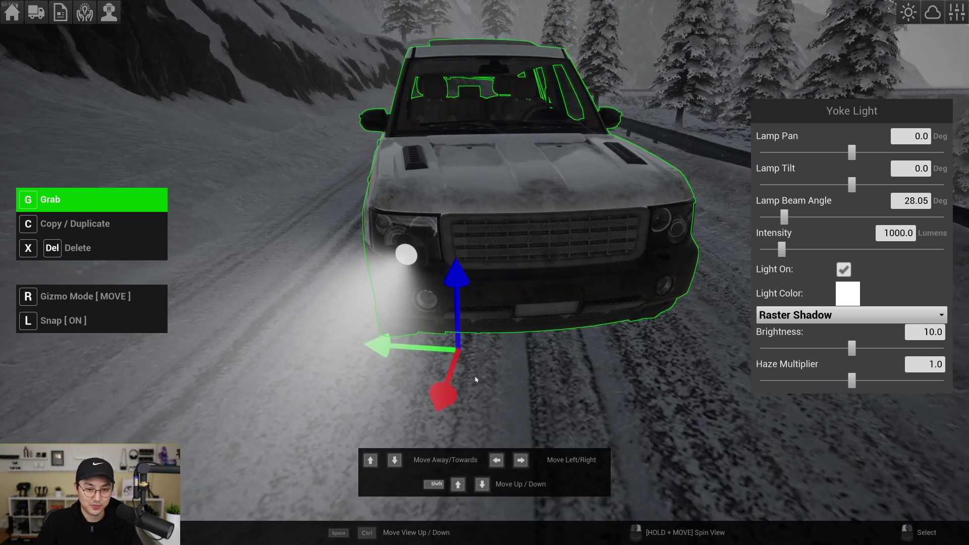
drag(446, 395, 436, 397)
mouse_move(389, 345)
mouse_down()
mouse_move(398, 341)
mouse_move(373, 342)
mouse_move(403, 338)
mouse_up()
drag(458, 273, 464, 273)
drag(397, 331, 449, 307)
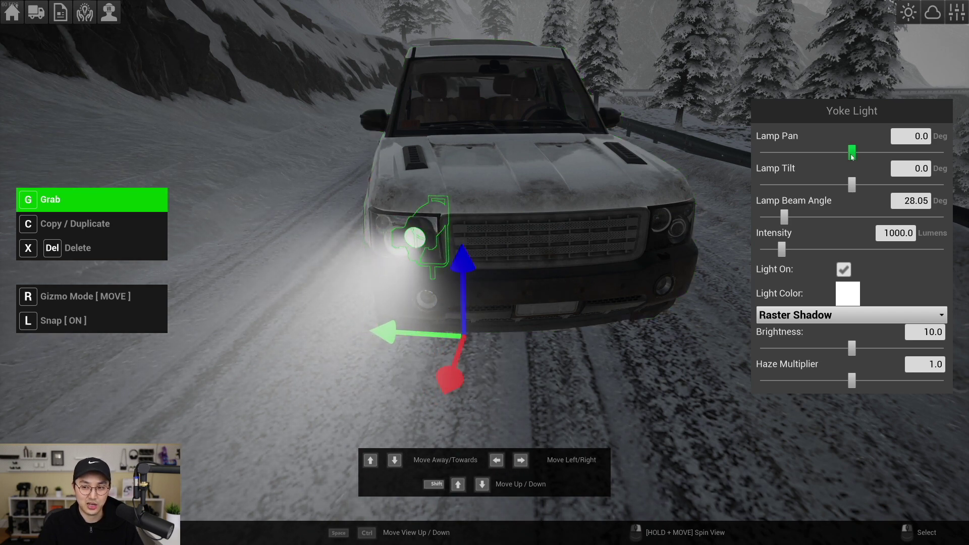
drag(852, 157, 845, 156)
mouse_move(386, 335)
mouse_down()
mouse_move(398, 332)
mouse_move(388, 334)
mouse_up()
Step: Duplicate the headlight's Yoke Light and drop the copy on the road below the car's other headlight
key(s)
mouse_move(536, 331)
right_down()
mouse_move(560, 351)
mouse_move(537, 330)
right_up()
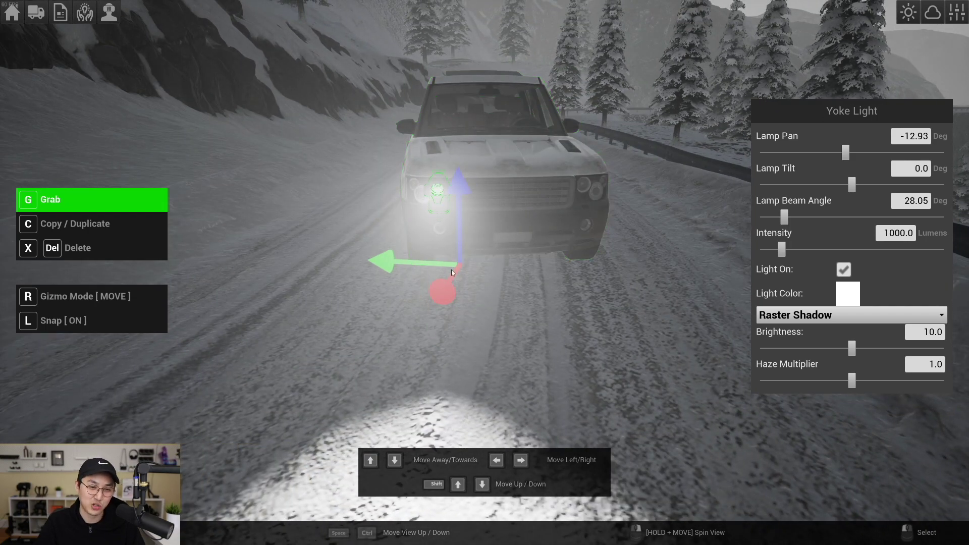
key(s)
mouse_move(451, 269)
right_down()
mouse_move(449, 247)
mouse_move(452, 277)
mouse_move(446, 257)
right_up()
key(d)
key(w)
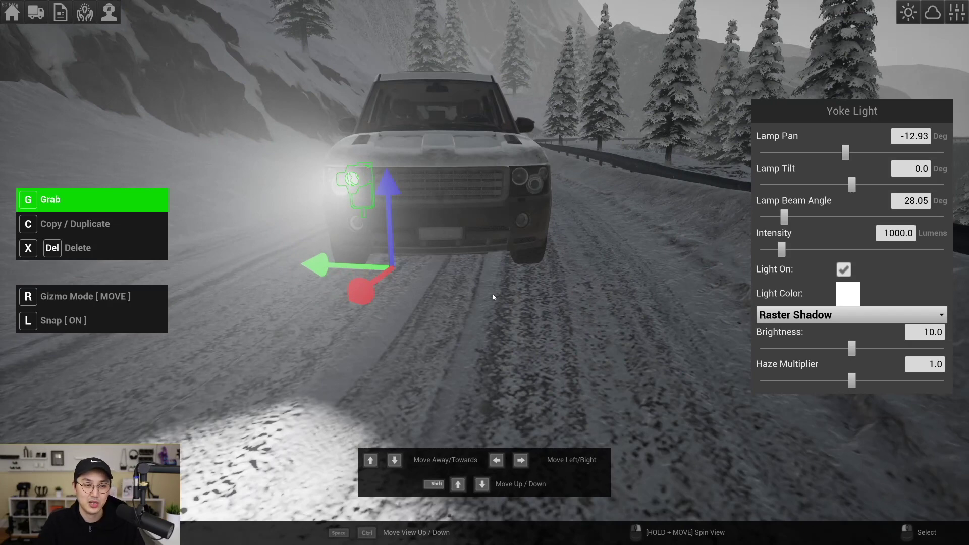
key(g)
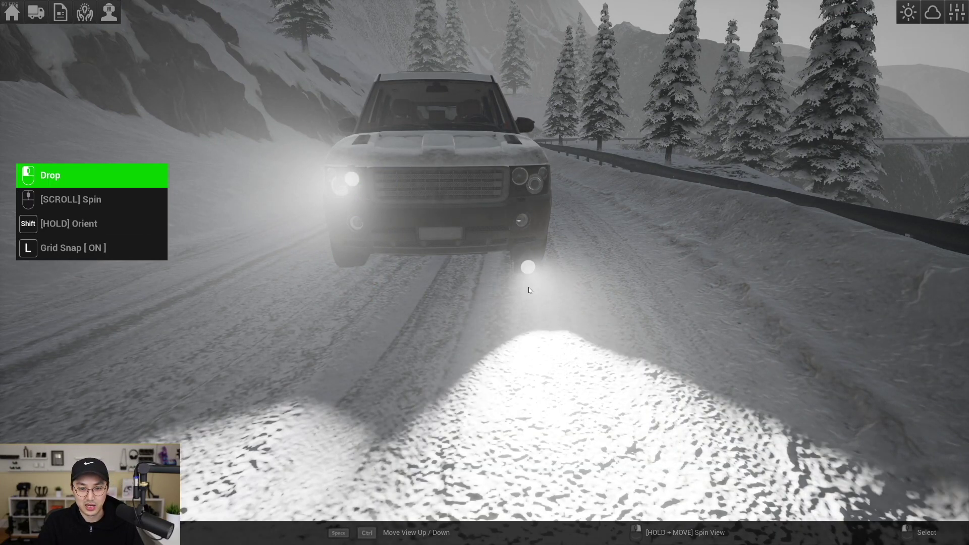
click(528, 286)
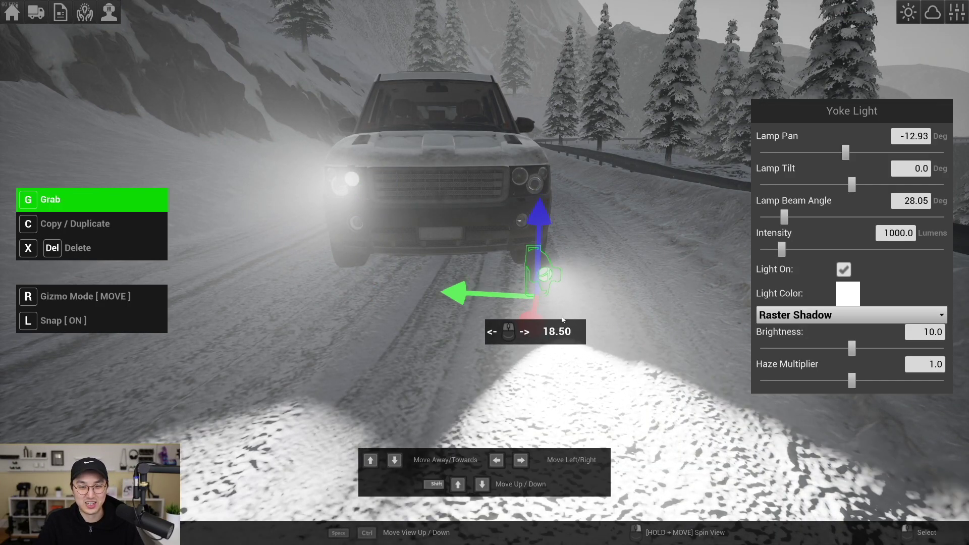
Step: Raise the duplicated light with the move gizmo and slide it into position at the car's second headlight
drag(562, 319, 448, 328)
key(d)
right_drag(449, 327, 522, 296)
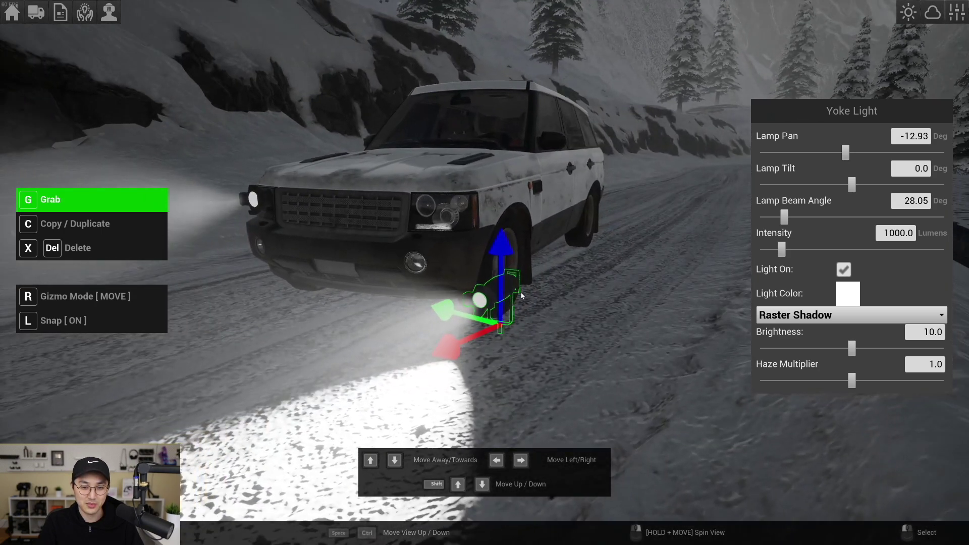
drag(502, 253, 561, 244)
right_drag(561, 245, 461, 278)
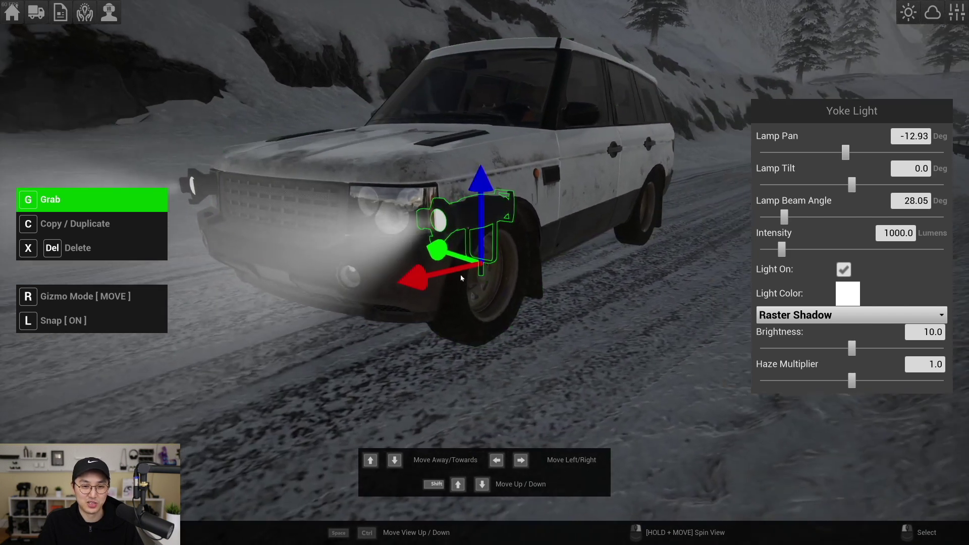
drag(442, 278, 435, 257)
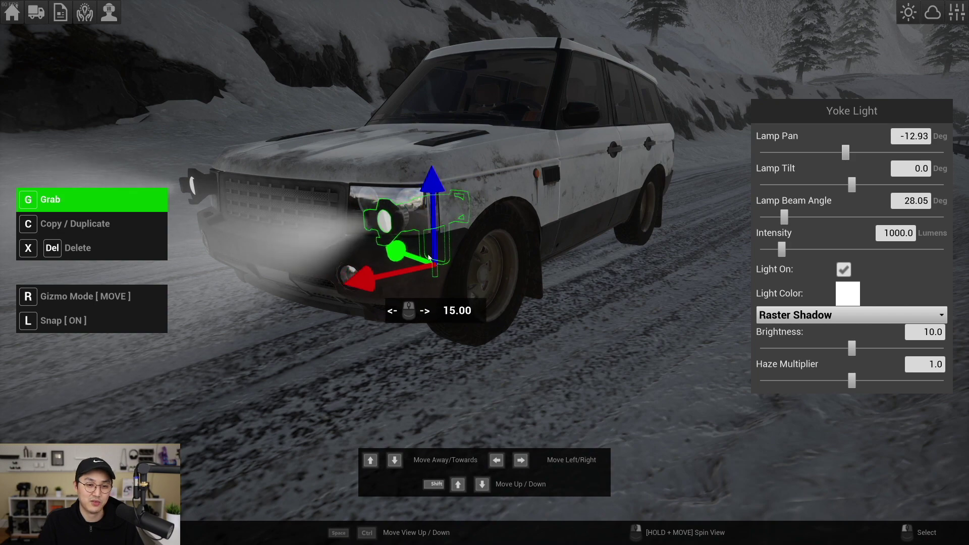
Step: Deselect the light, switch to the Viewfinder and walk around in front of the car to examine both headlight beams
click(589, 281)
key(s)
key(a)
right_drag(588, 282, 764, 277)
key(s)
key(q)
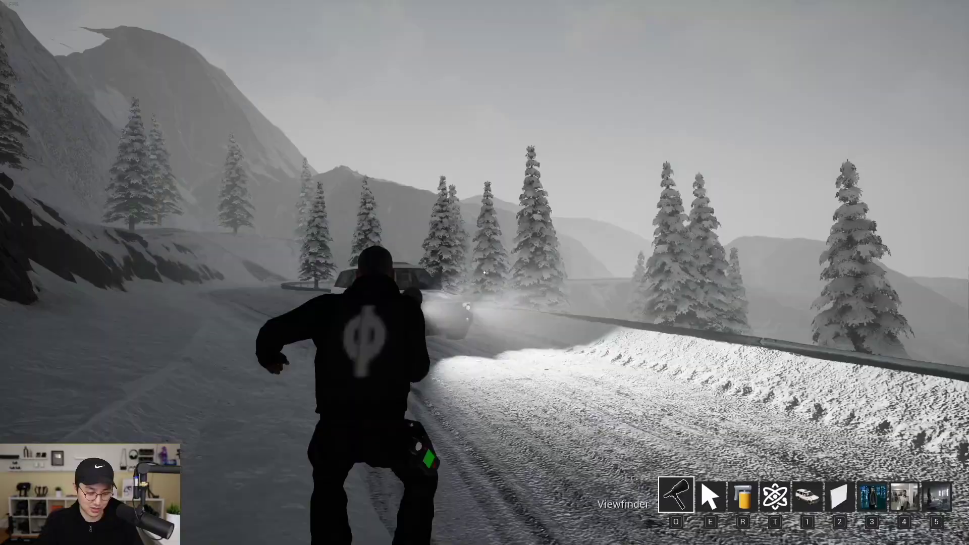
key(w)
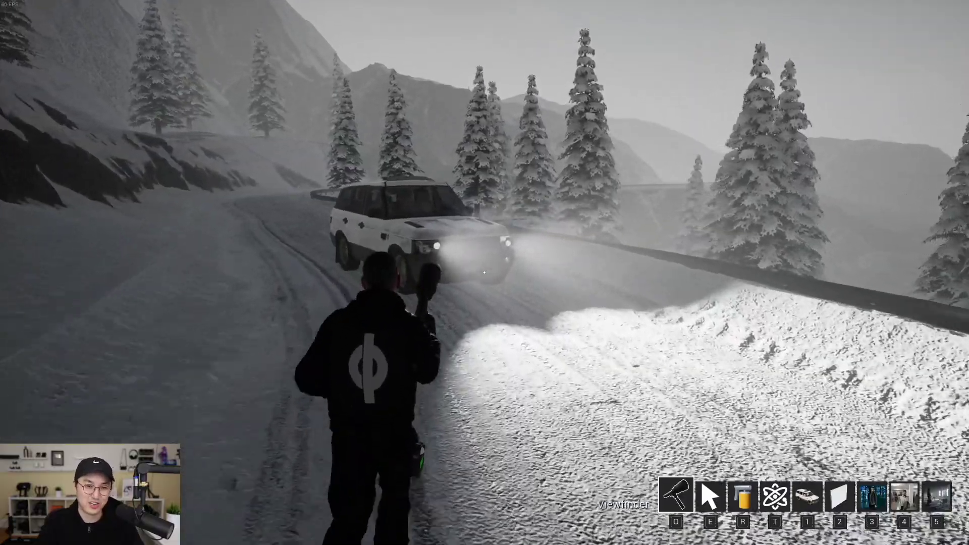
key(w)
key(d)
key(s)
key(w)
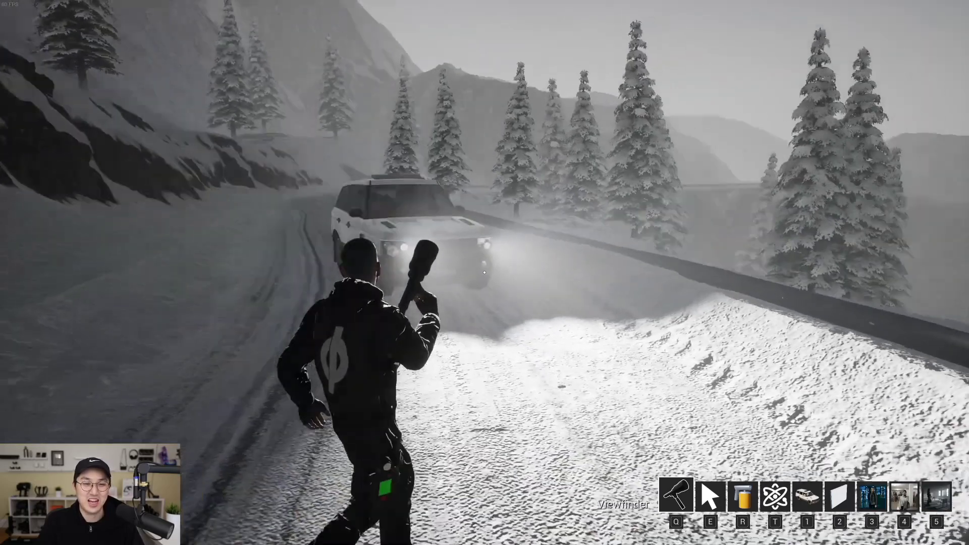
key(a)
key(s)
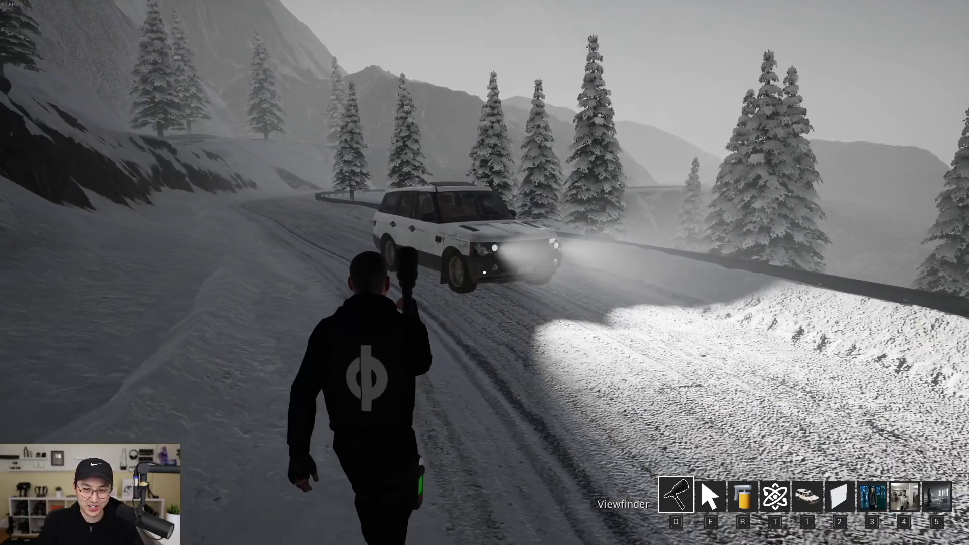
key(w)
Step: Assign the Female 14 actor to hotbar slot 2 and place her on the road ahead of the car with grid snap off
key(Tab)
click(737, 139)
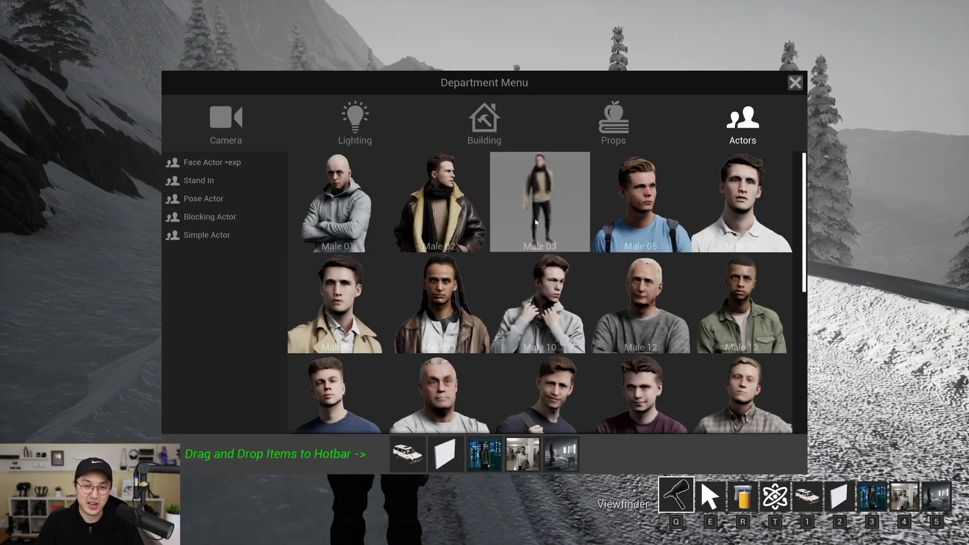
scroll(492, 292, down, 8)
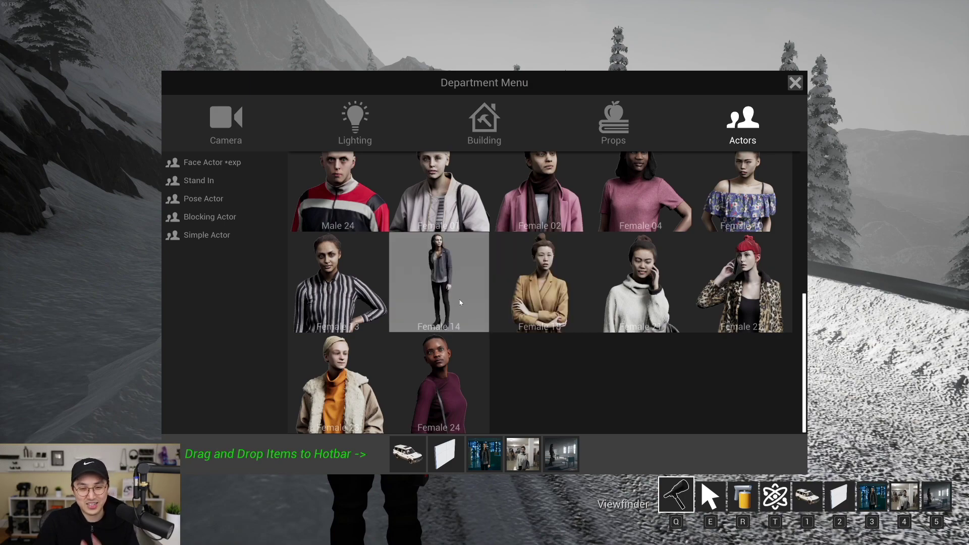
click(439, 282)
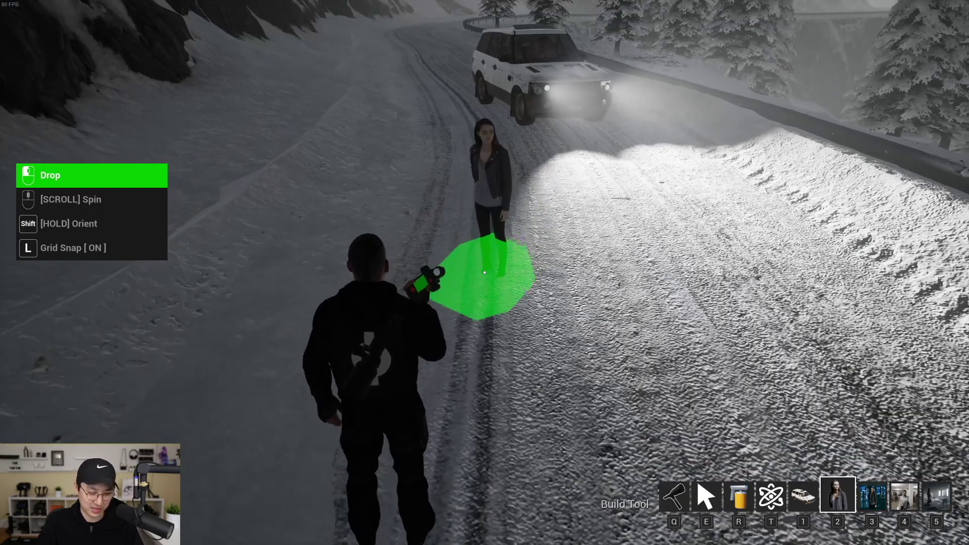
key(l)
click(484, 272)
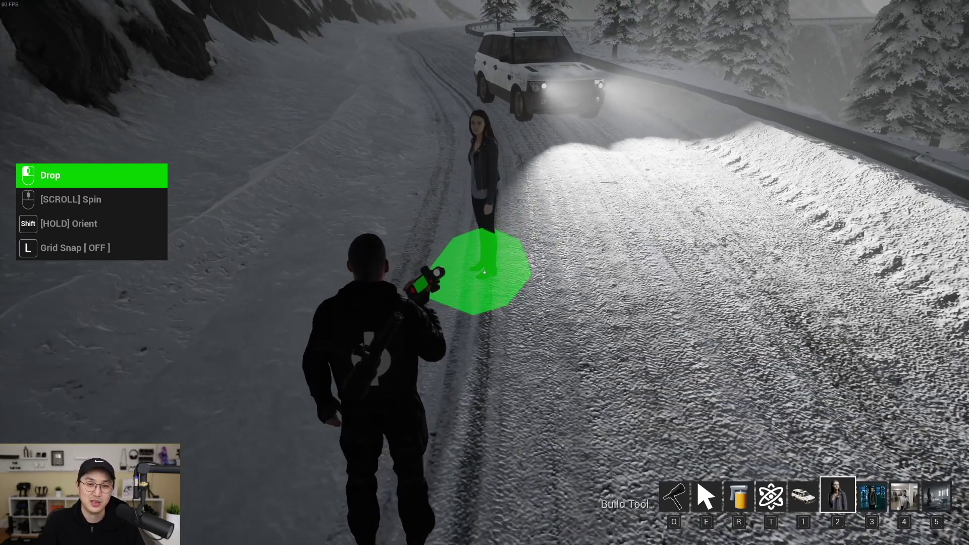
Step: Return to the Viewfinder, step away from the actor and assign the Free Camera to hotbar slot 3
key(q)
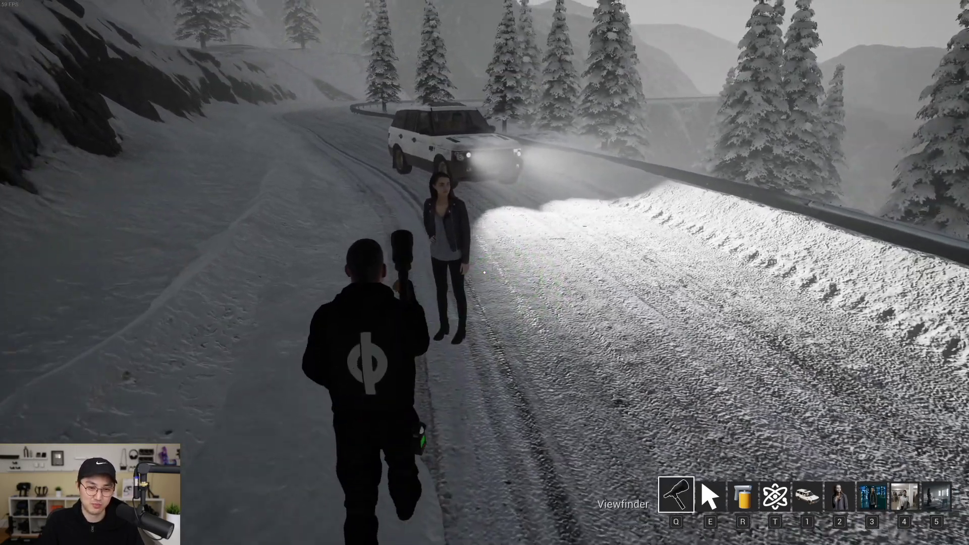
key(w)
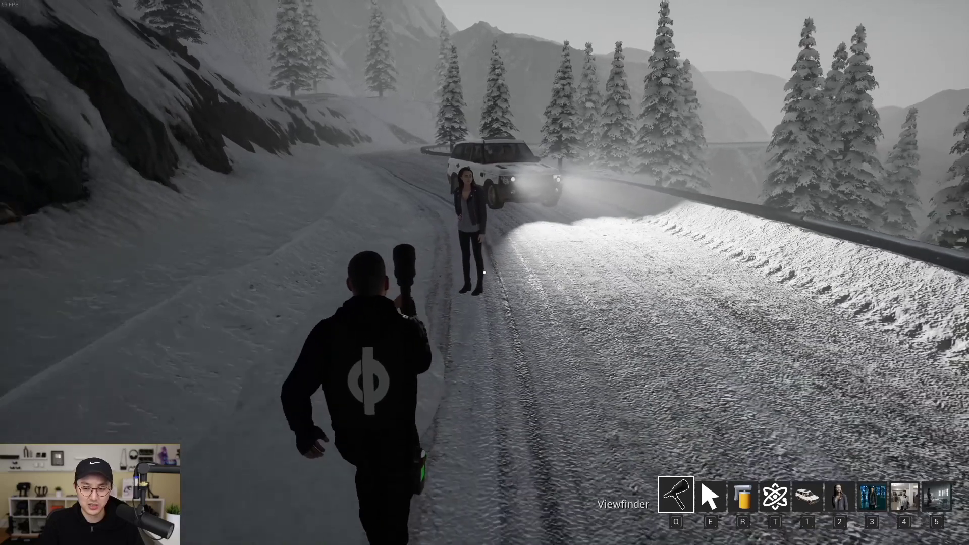
key(Tab)
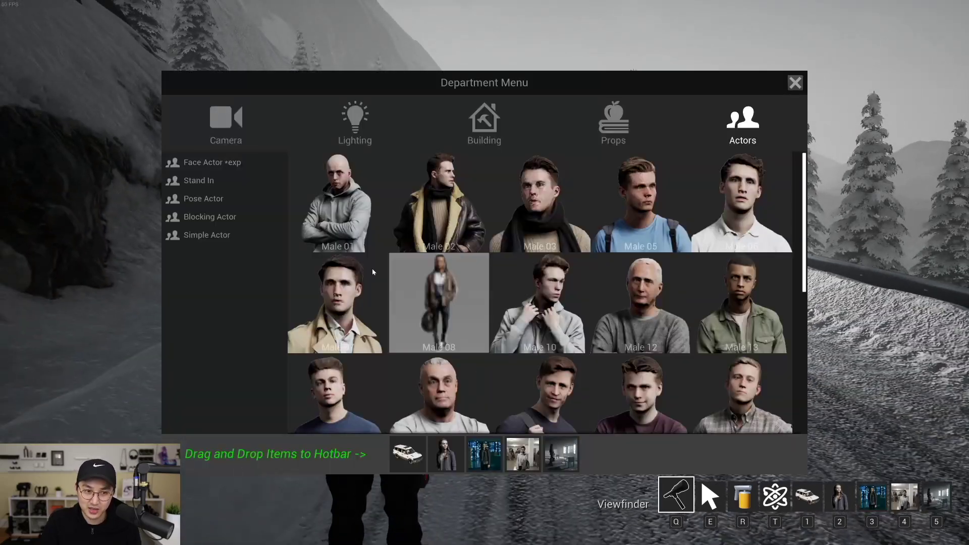
click(225, 123)
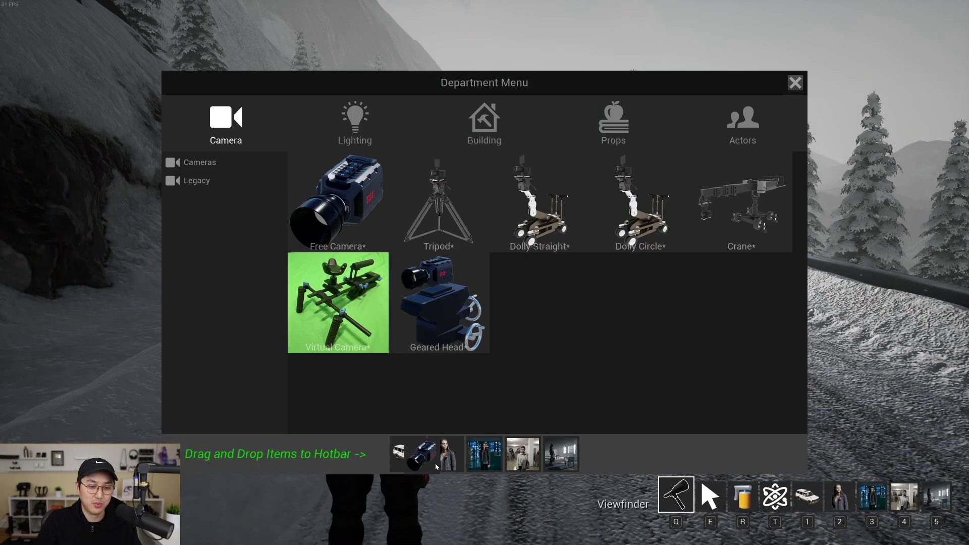
key(Tab)
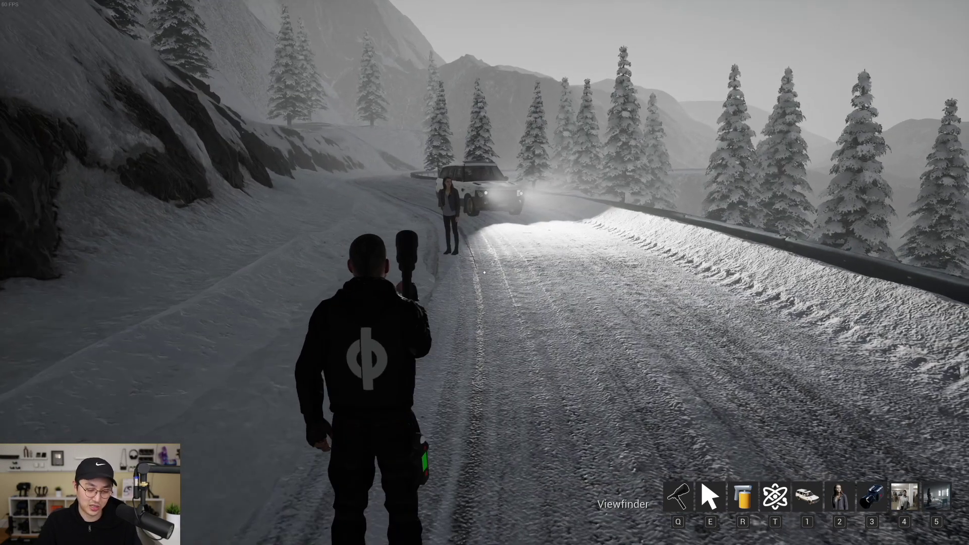
Step: Place the Free Camera on the road, enter it and raise it to frame the actor in front of the car
key(3)
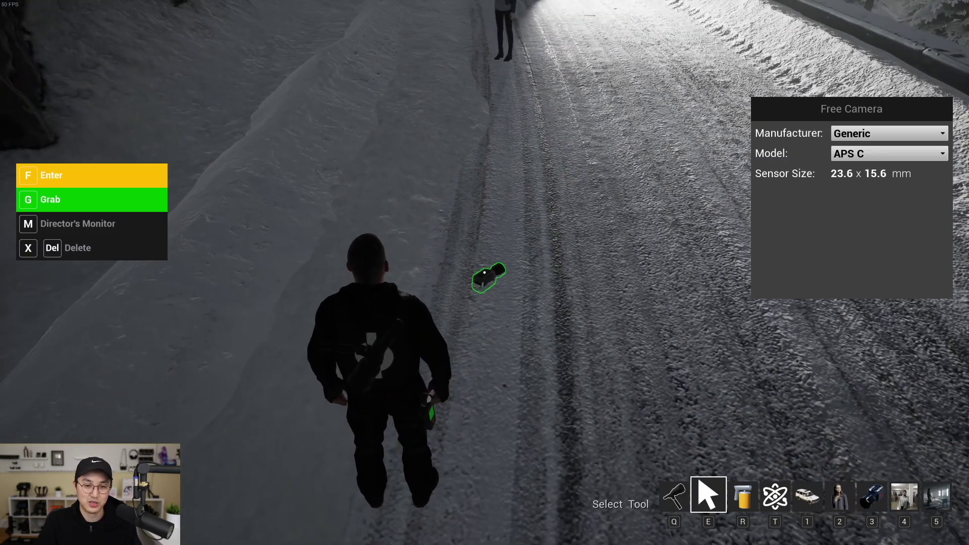
key(f)
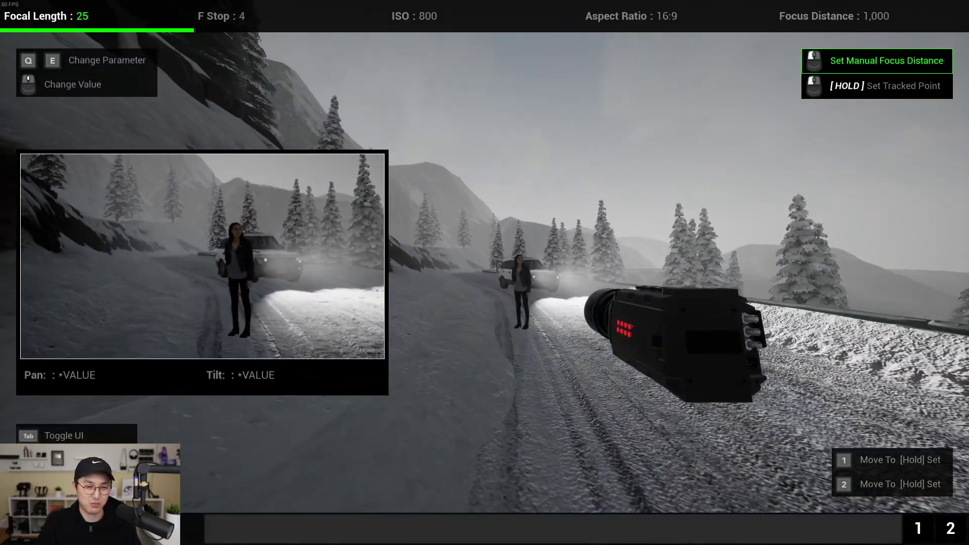
key(space)
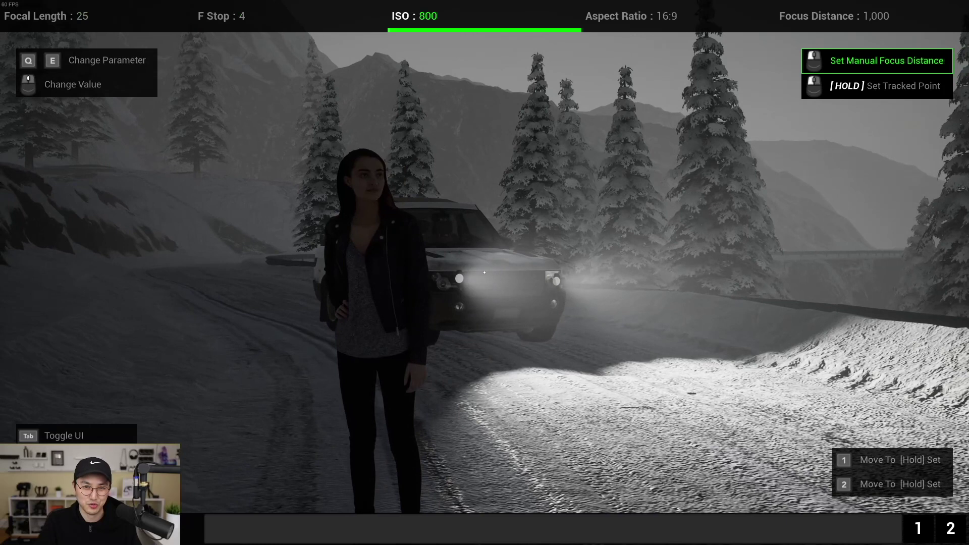
Step: Set the camera to aspect ratio 2.4:1, F Stop 2 and ISO 400, and set the manual focus distance on the actor
scroll(484, 272, down, 2)
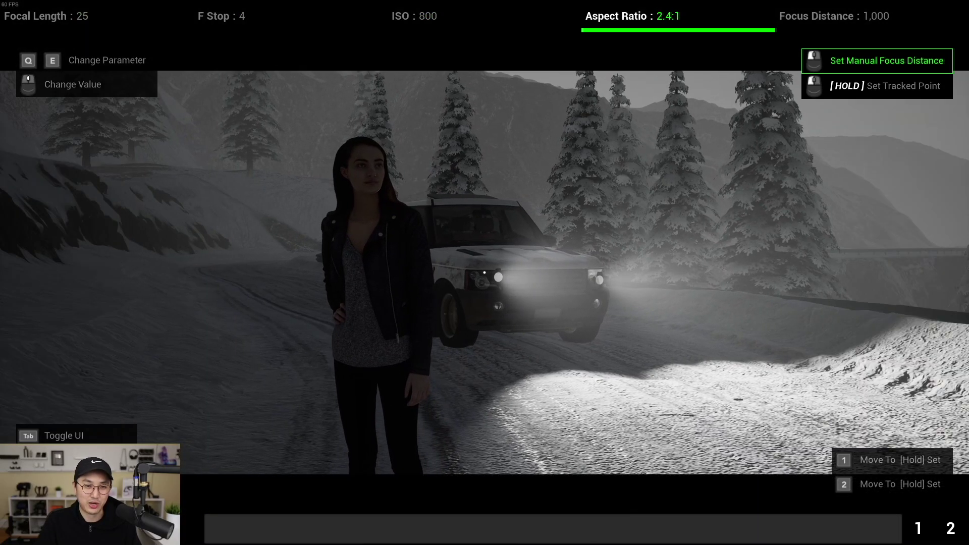
key(q)
scroll(484, 272, up, 2)
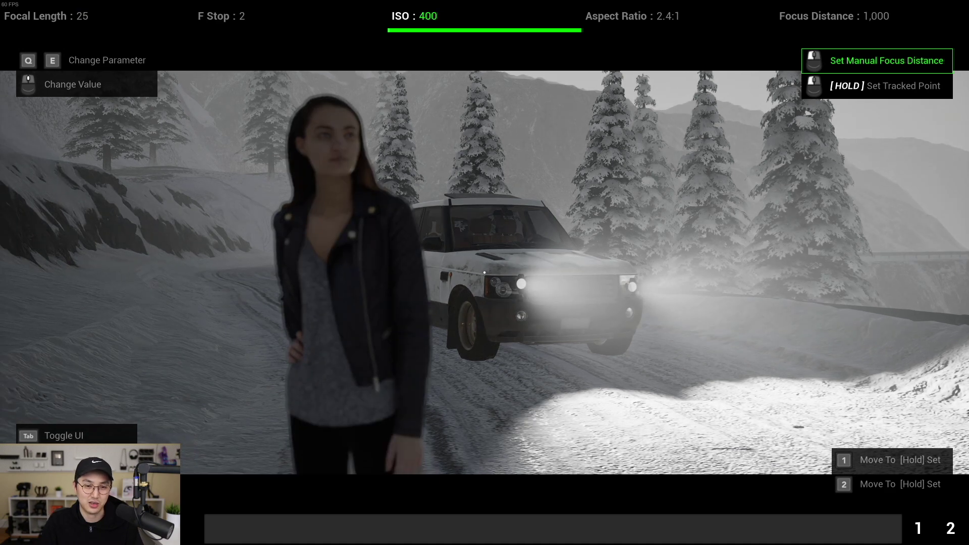
scroll(484, 272, up, 1)
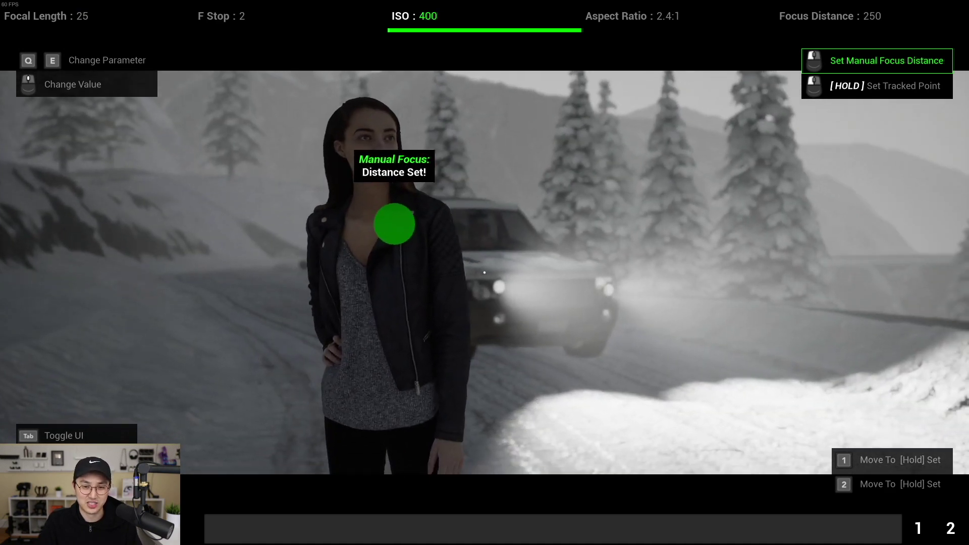
key(a)
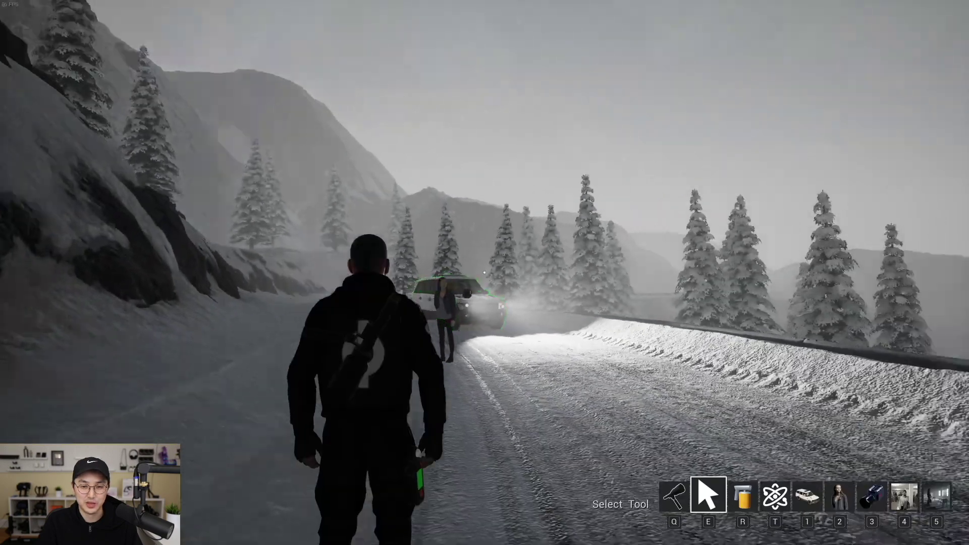
Step: Place a Frame Light 12x12 on the roadside beside the camera, spun to face the actor, with grid snap off
key(Tab)
key(w)
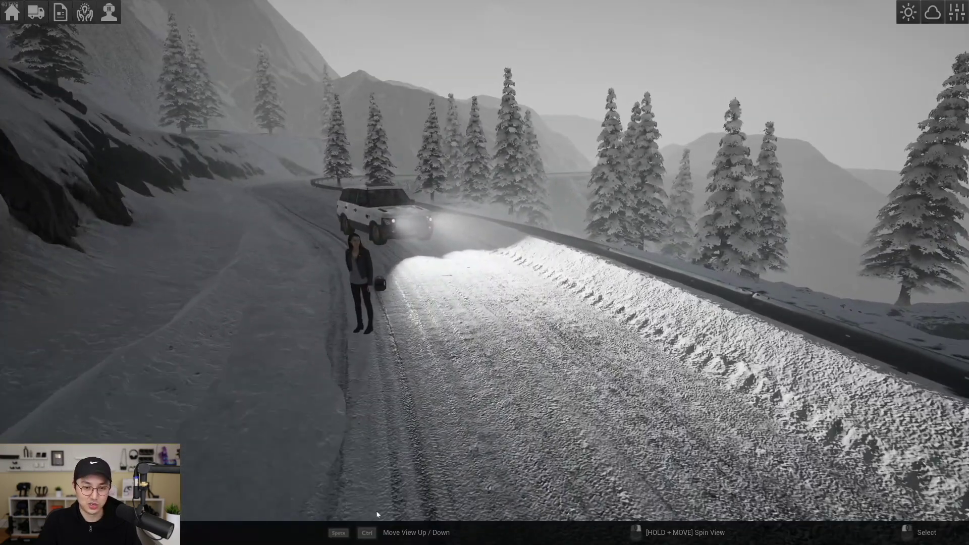
key(a)
right_drag(416, 386, 534, 401)
key(q)
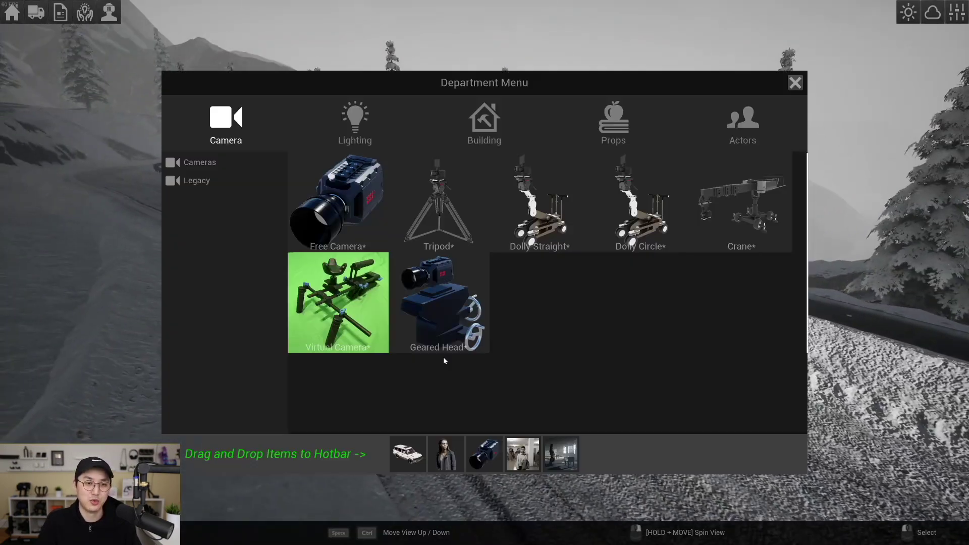
click(367, 126)
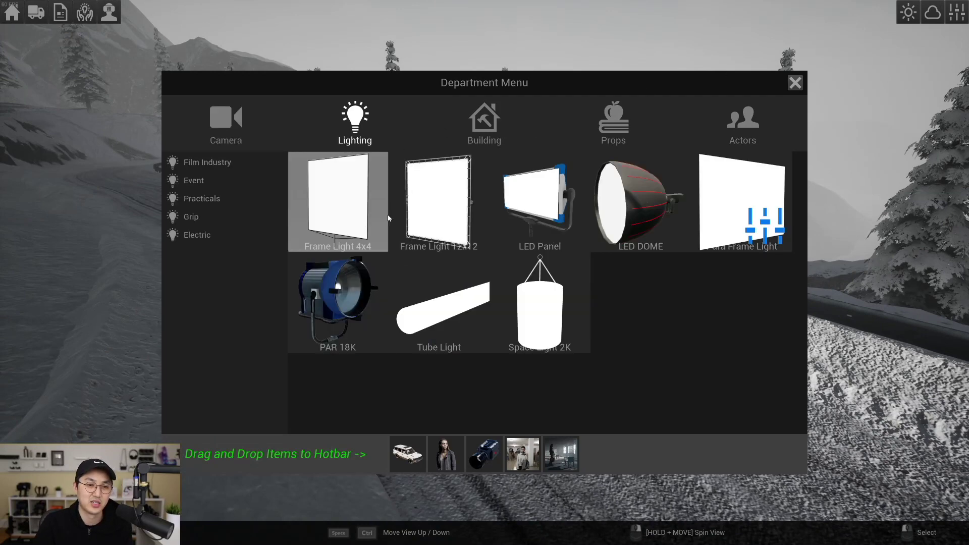
click(456, 210)
scroll(558, 329, down, 8)
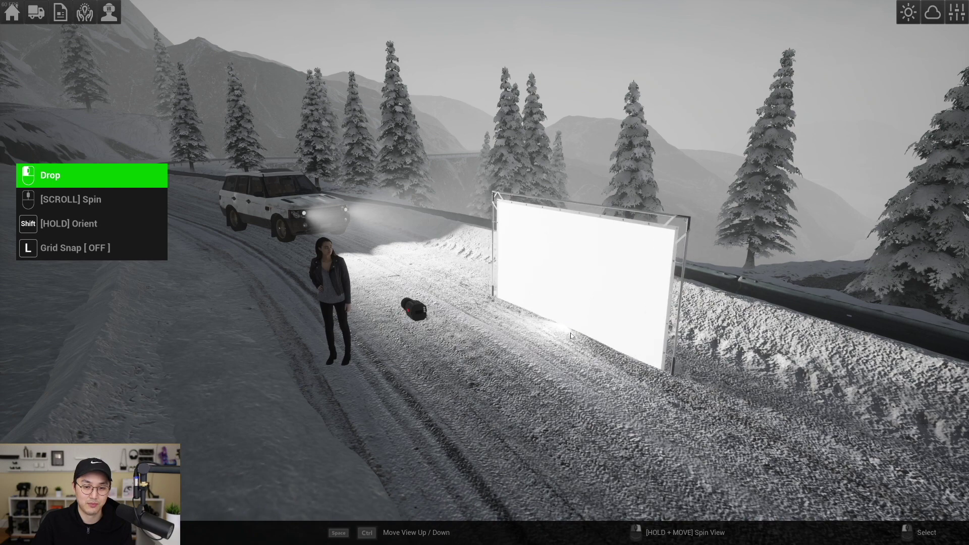
scroll(570, 332, down, 3)
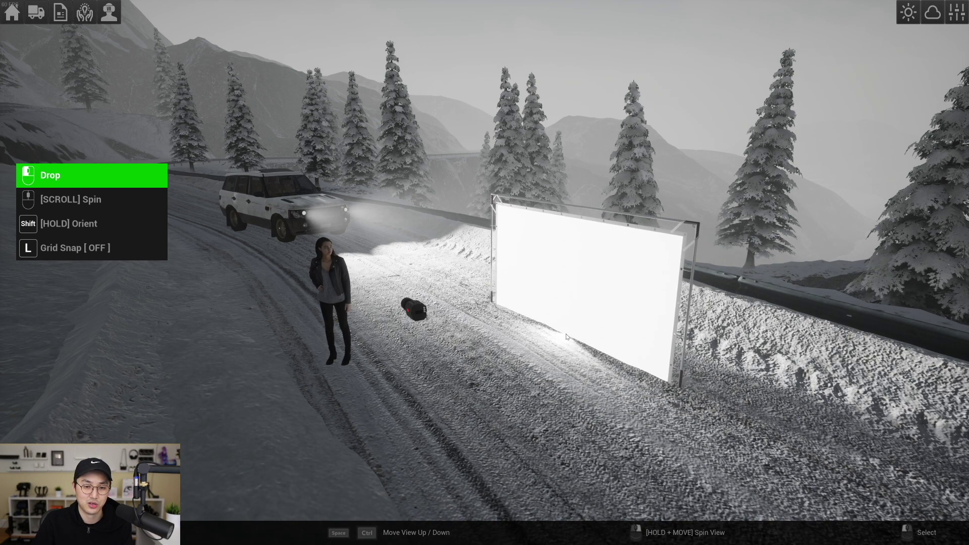
click(559, 339)
Step: Raise the frame light out of the ground until its whole panel stands above the road, and deselect it
mouse_move(465, 387)
right_down()
mouse_move(500, 368)
mouse_move(474, 360)
mouse_move(486, 353)
mouse_move(480, 381)
mouse_move(452, 376)
right_up()
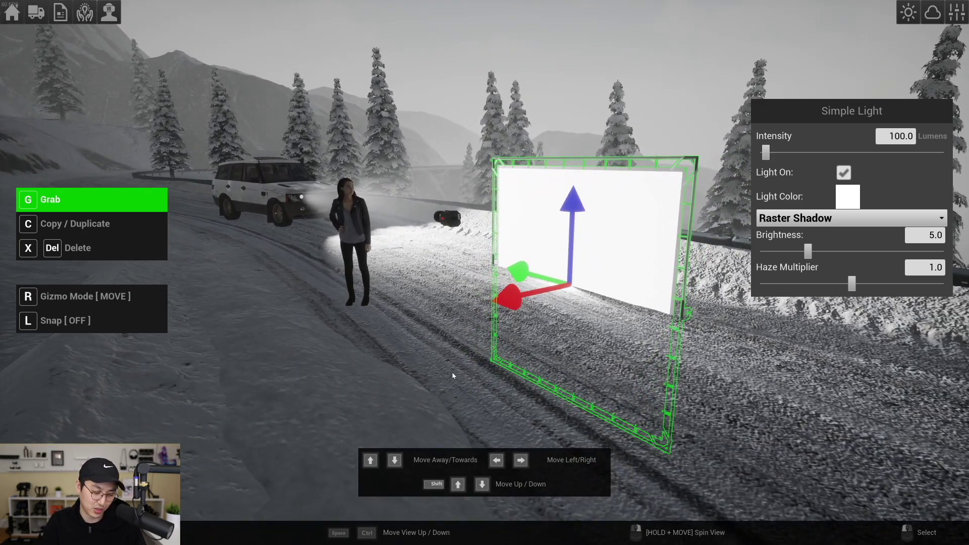
key(shift+Up)
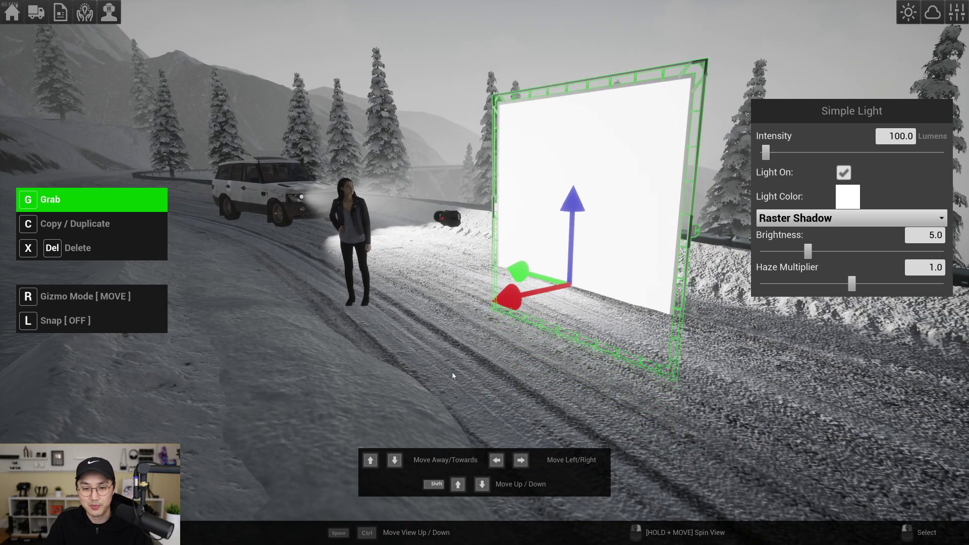
key(shift+Up)
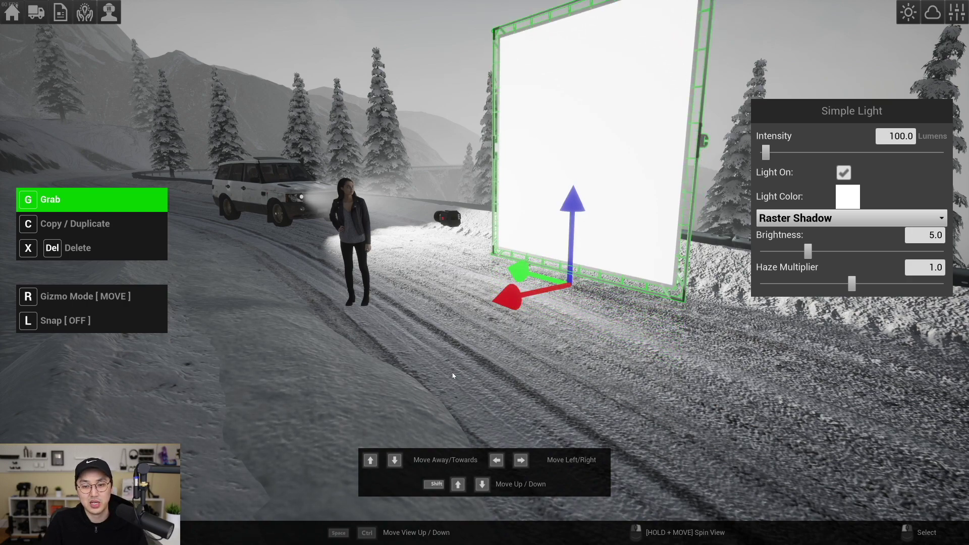
click(486, 367)
key(w)
right_drag(485, 367, 514, 337)
key(d)
key(a)
key(s)
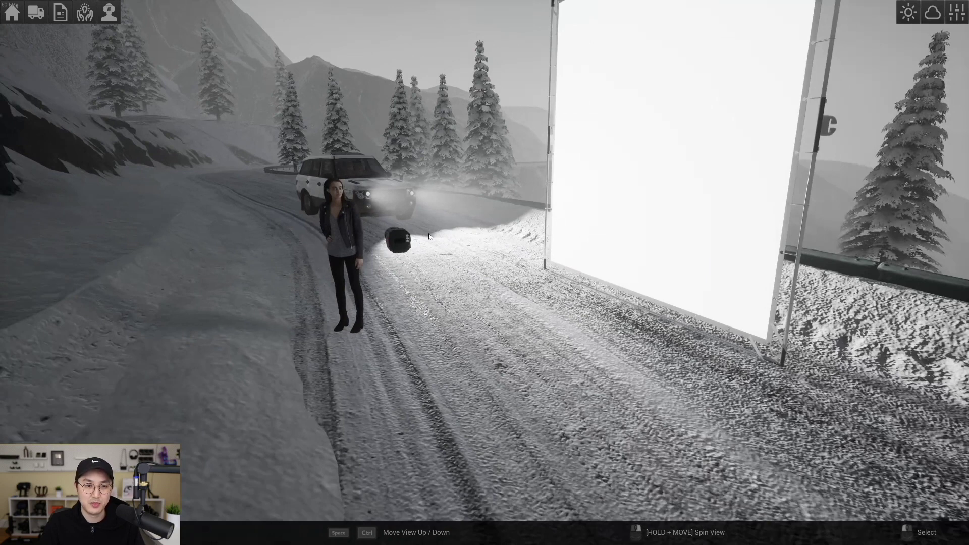
Step: Set the frame light's intensity to 50 lumens
click(405, 242)
click(616, 173)
right_drag(618, 175, 681, 192)
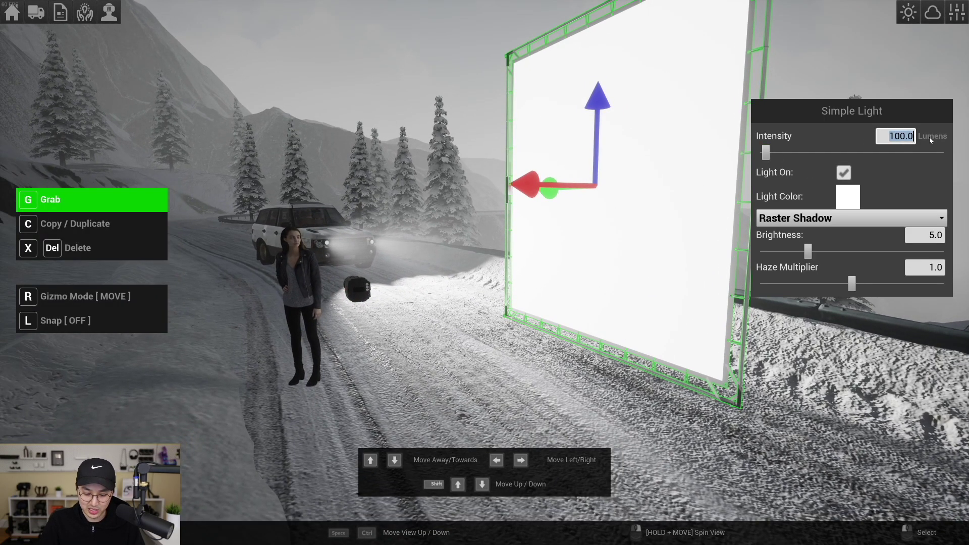
text(50)
key(Return)
Step: Enter the Free Camera, frame the actor with the car behind her and store the framing as camera position 2
click(359, 299)
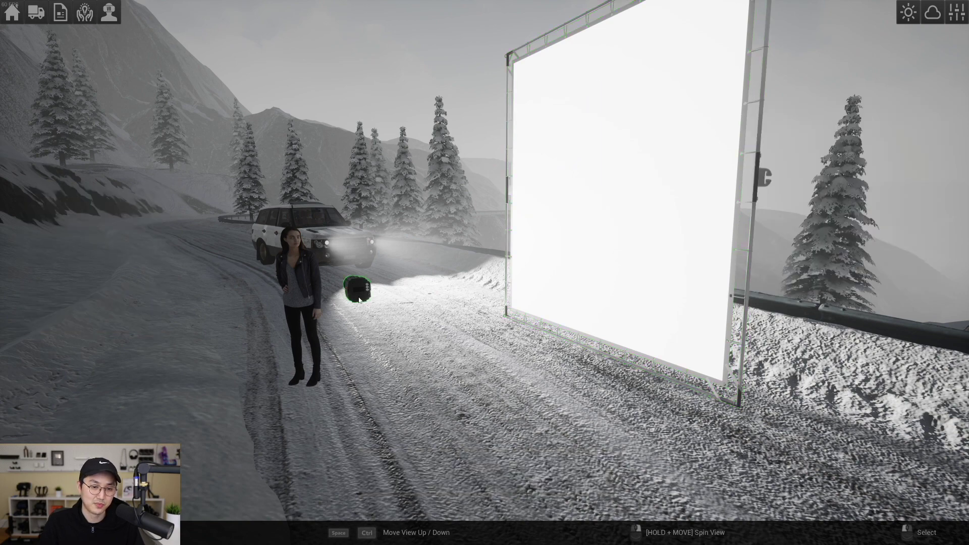
click(359, 299)
right_click(484, 273)
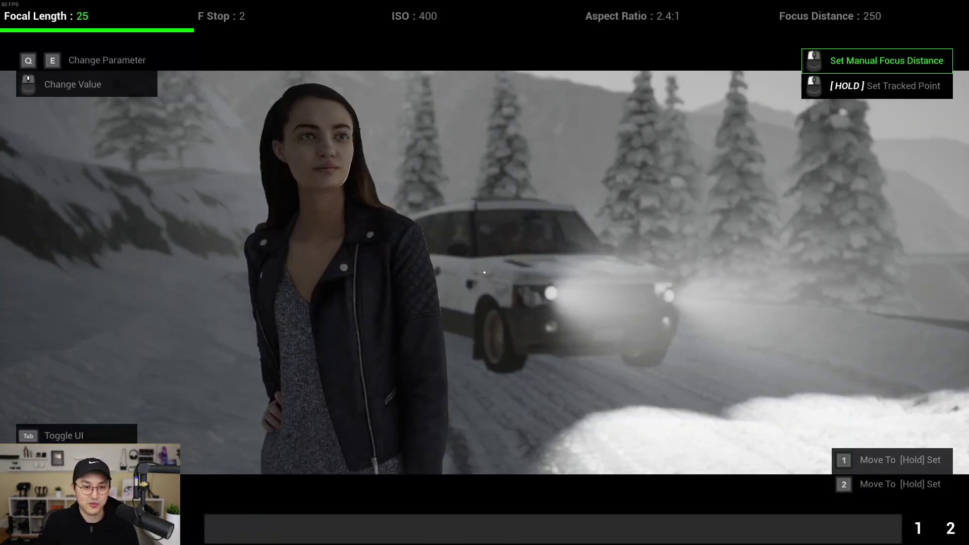
key(d)
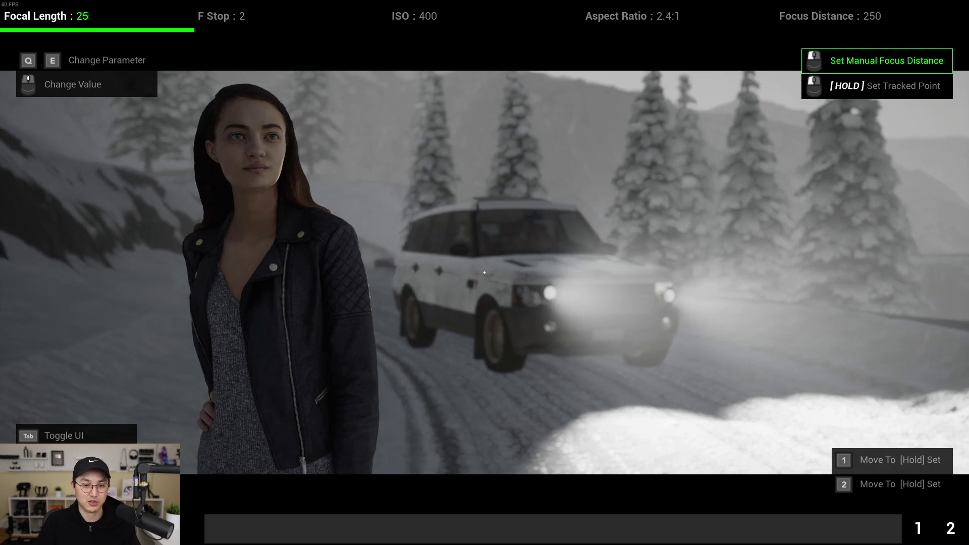
key(a)
key(s)
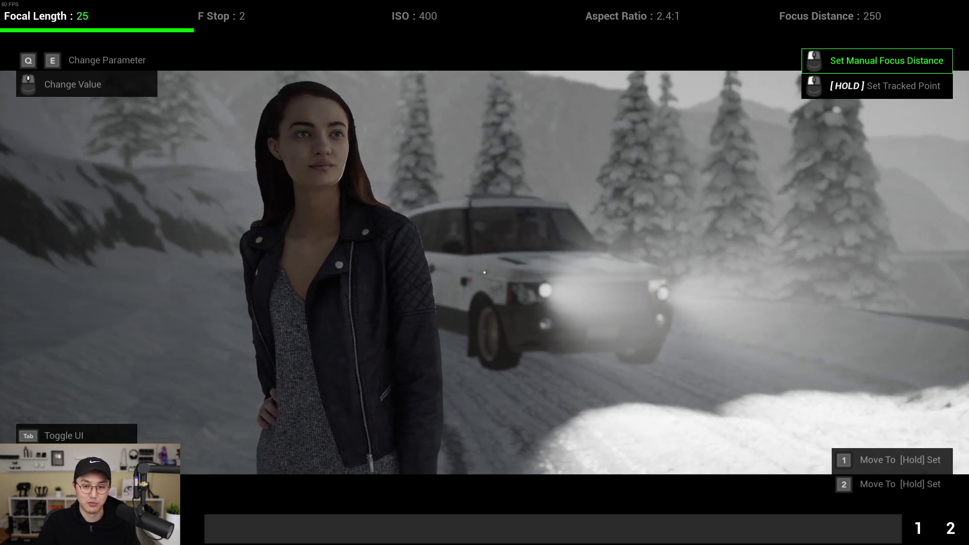
key(w)
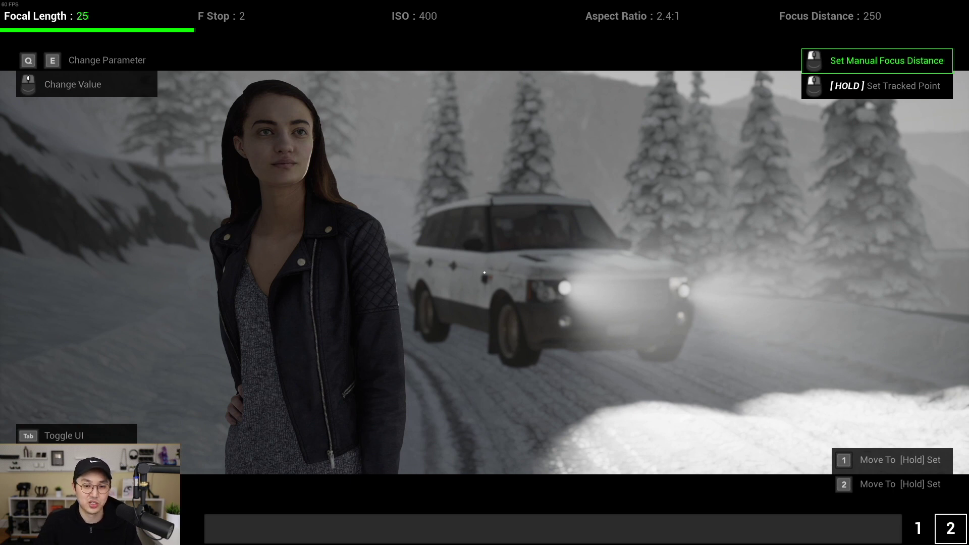
Step: Bring the camera's center point onto the actor's face and set a tracked focus point there
key(s)
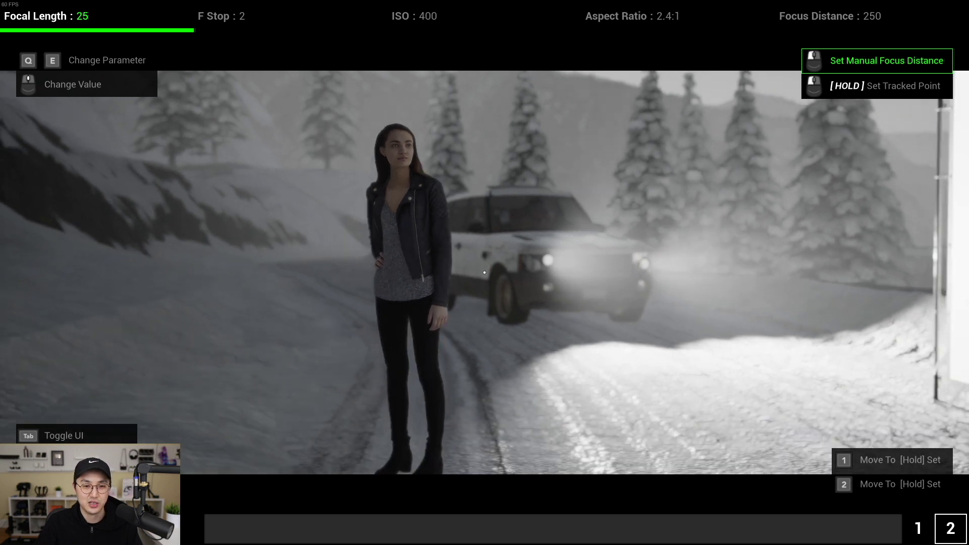
key(w)
key(space)
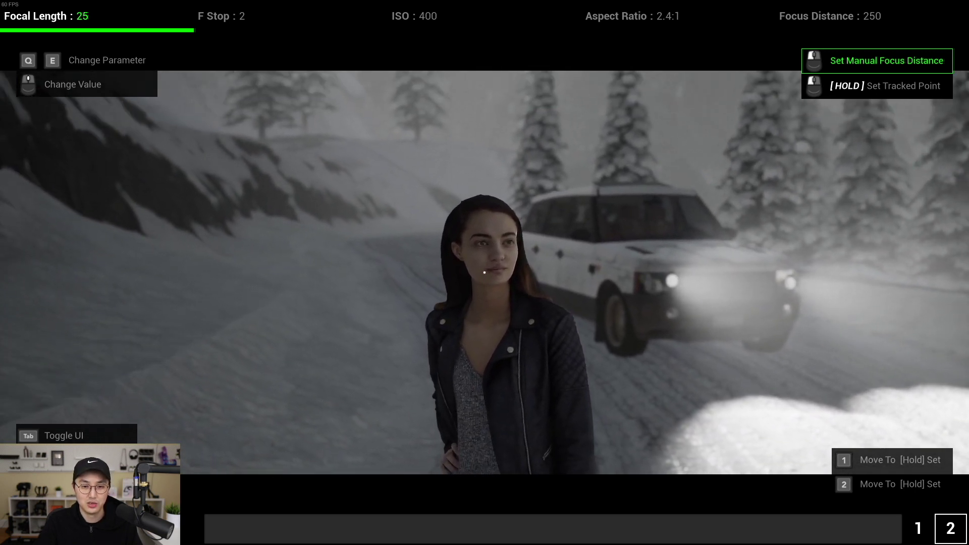
click(484, 273)
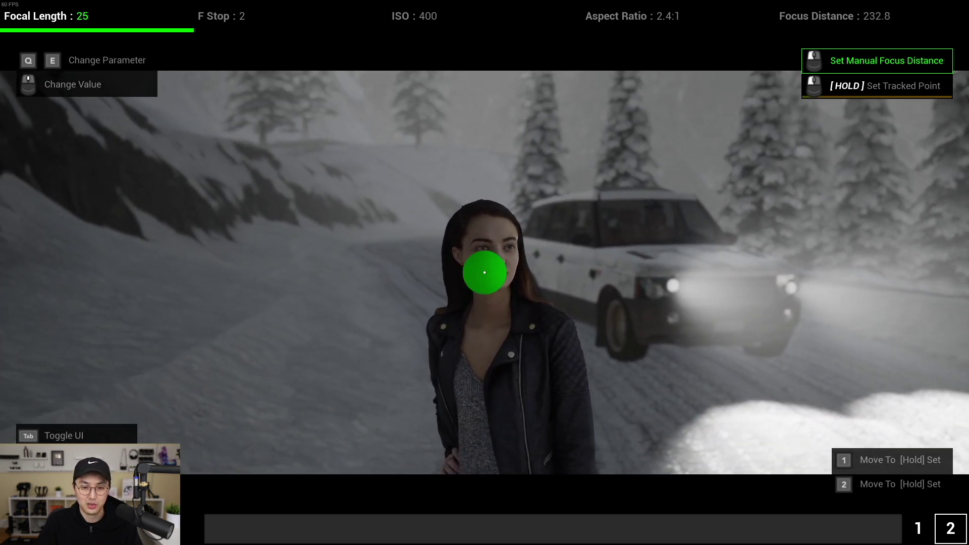
key(d)
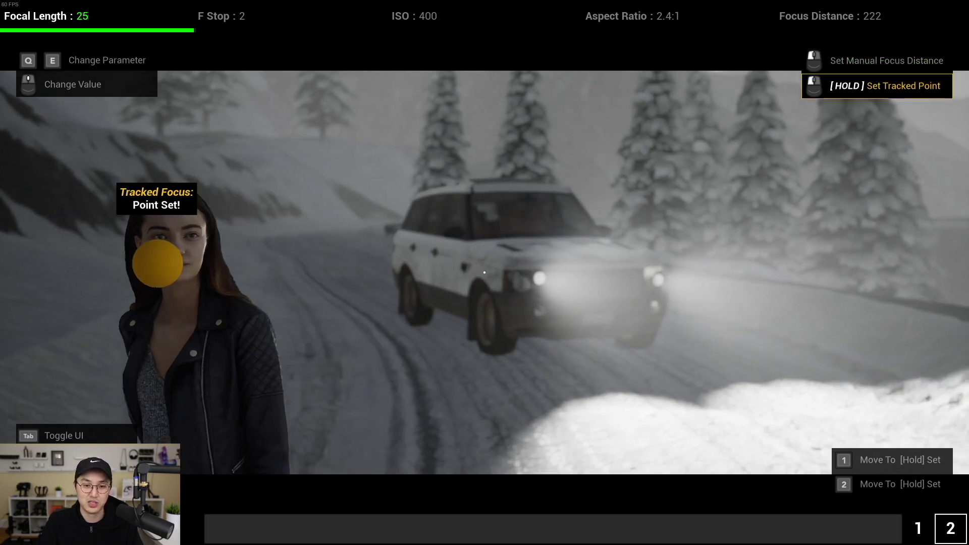
Step: Move the camera around and away from the actor to test the tracked focus, and recall stored camera positions
key(a)
key(s)
key(d)
key(a)
key(ctrl)
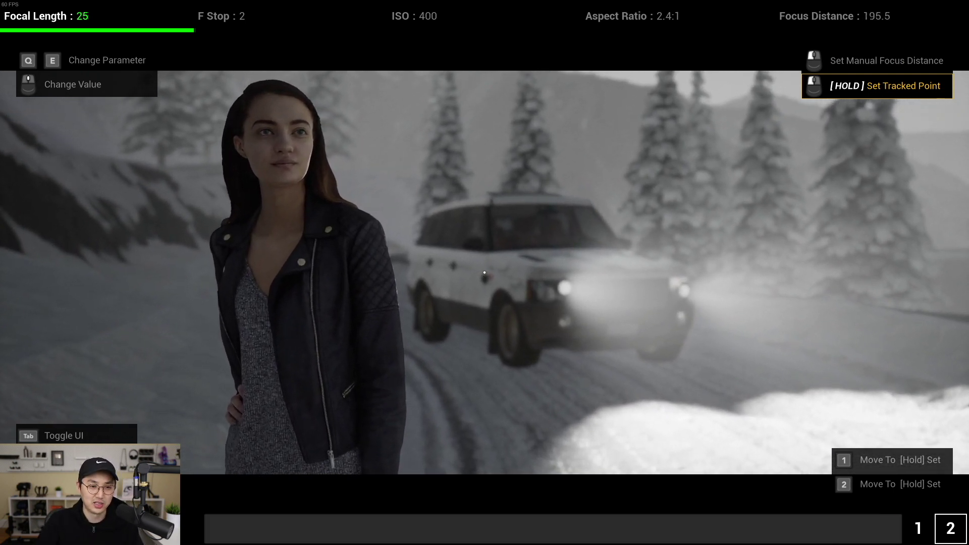
key(s)
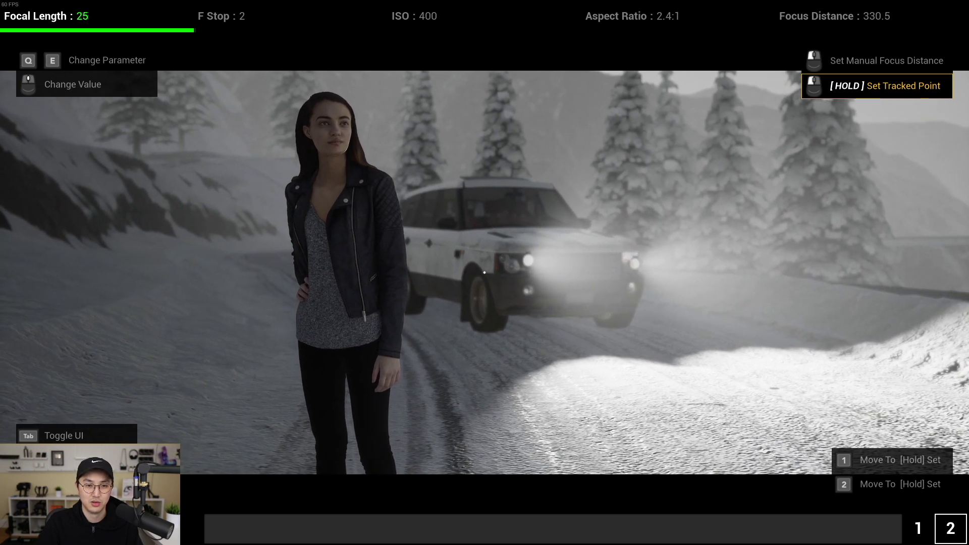
key(1)
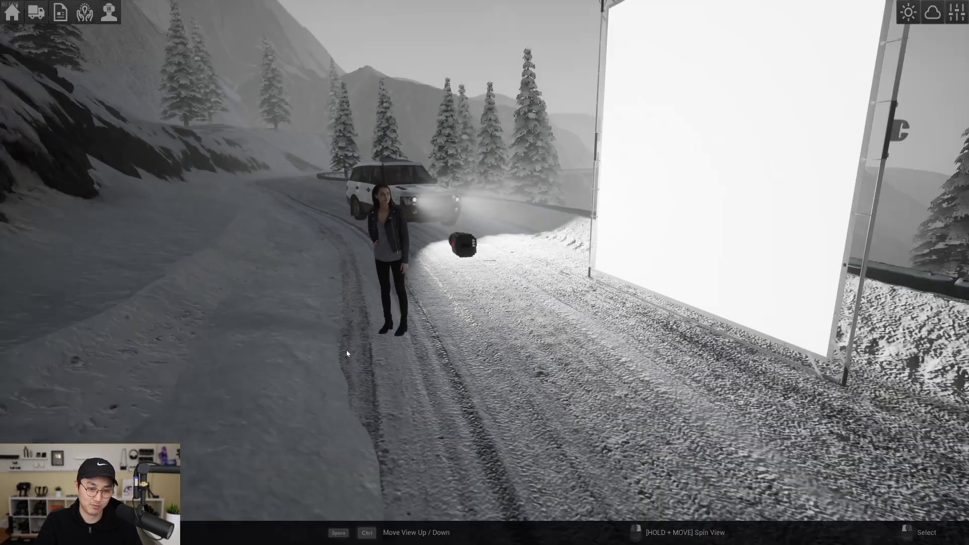
Step: Leave the camera, switch to the Viewfinder and walk around the set to examine the actor, car, camera and frame light
key(q)
key(d)
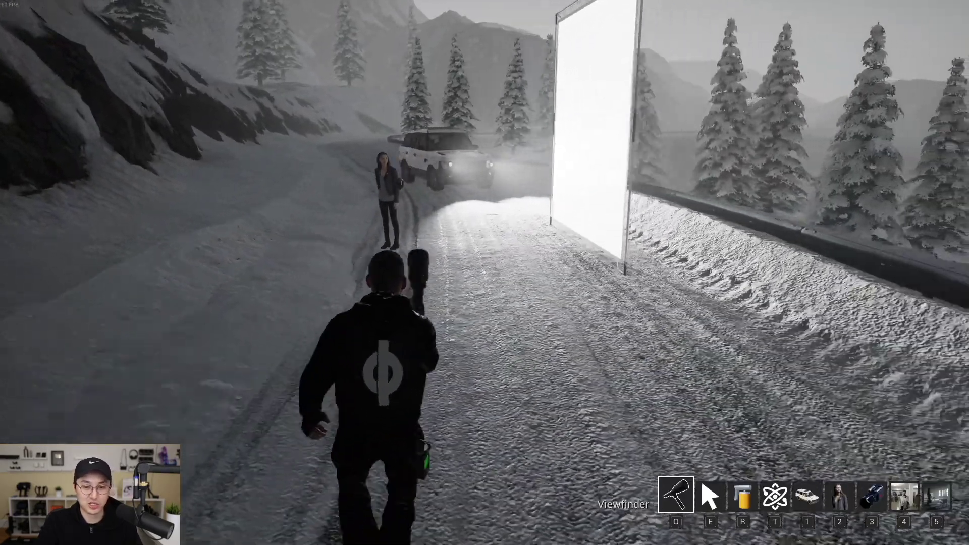
key(w)
key(a)
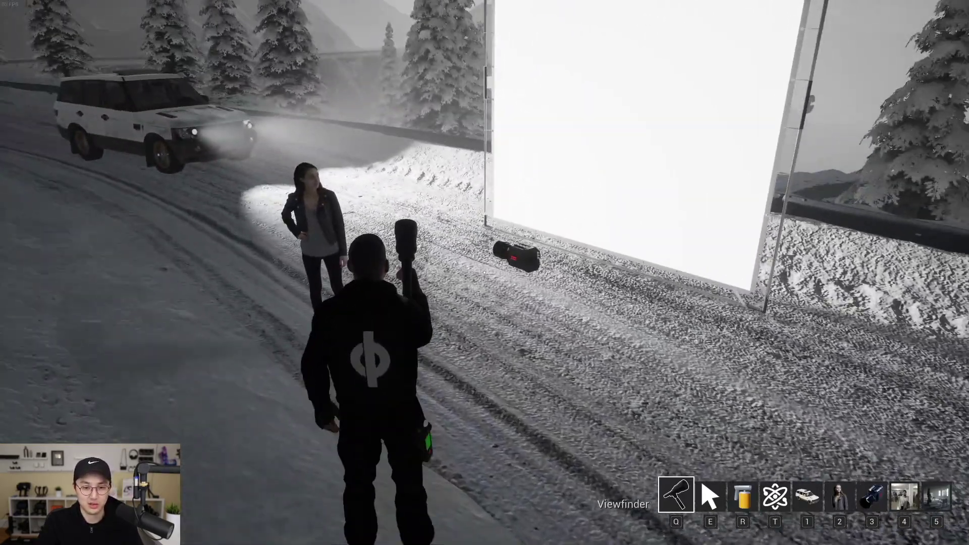
key(d)
key(s)
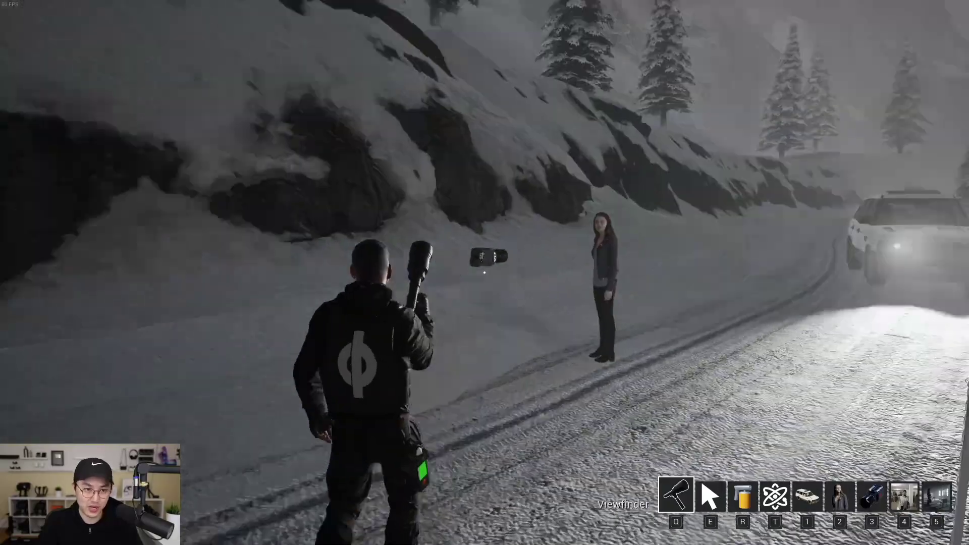
key(a)
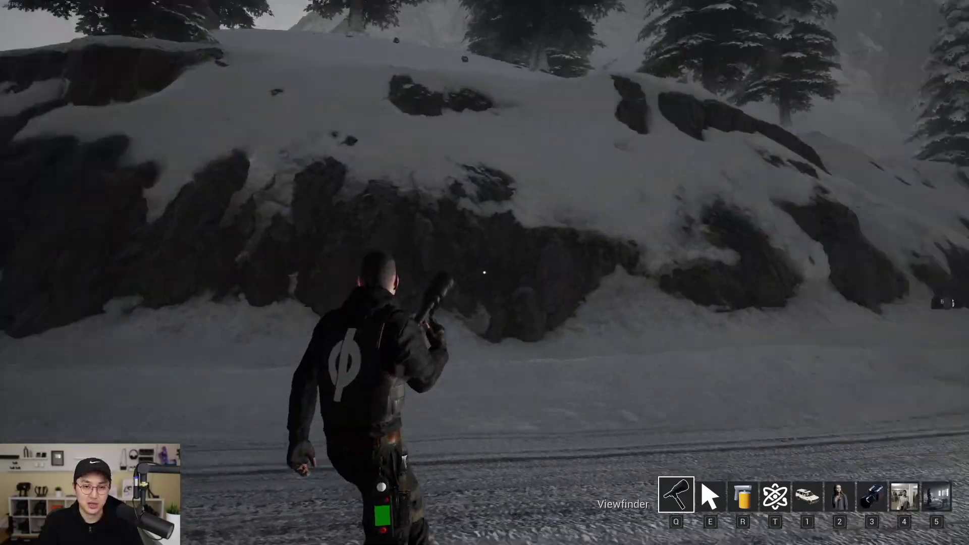
key(w)
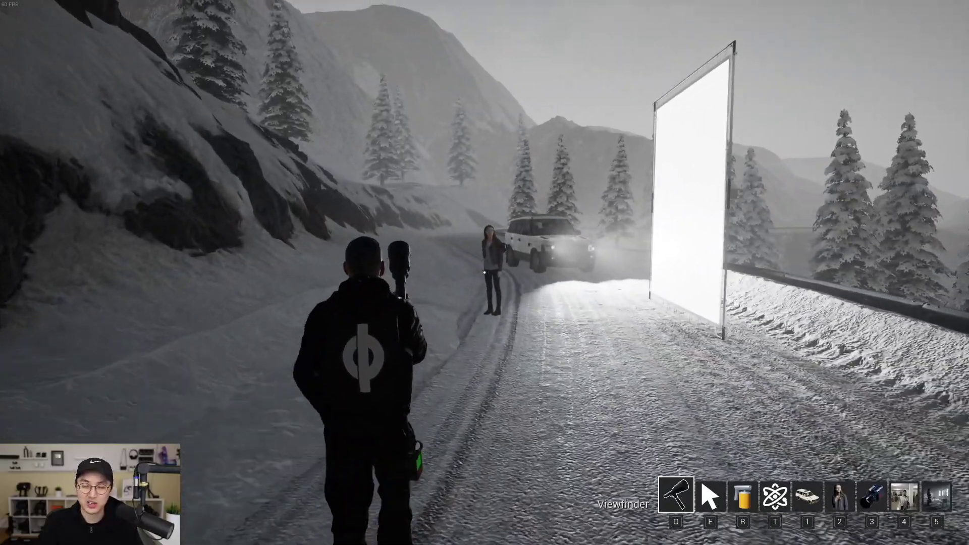
key(w)
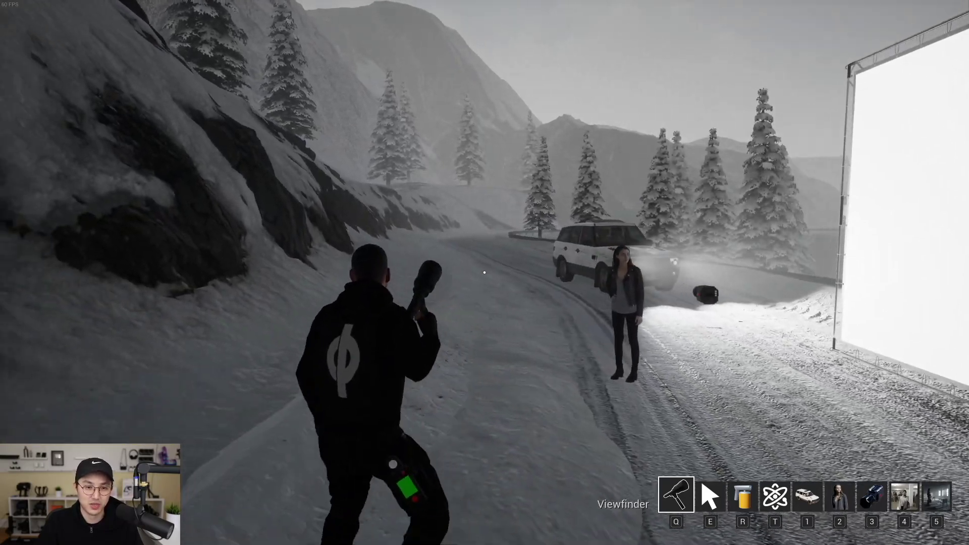
Step: Climb the snowy slope beside the road to view the car, actor and frame light from above, and return to the road
key(w)
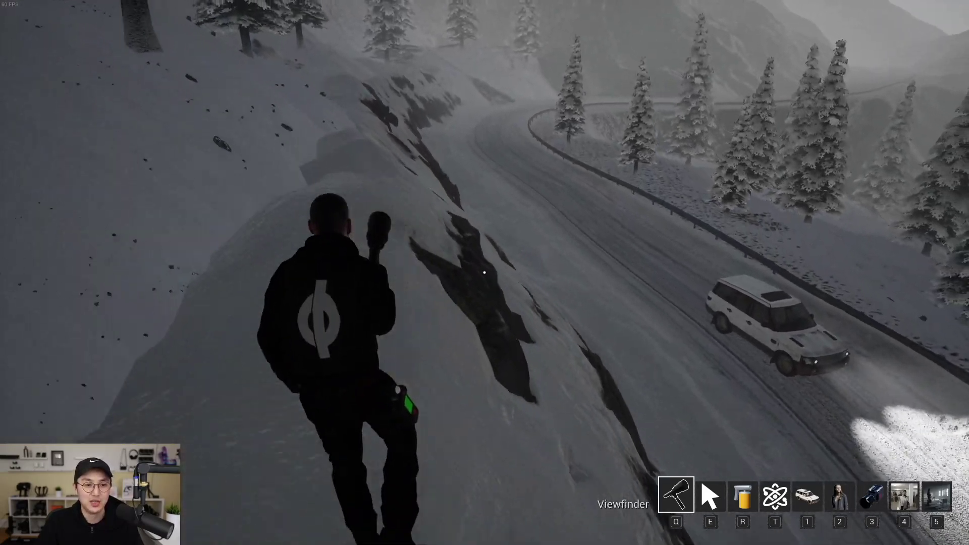
key(w)
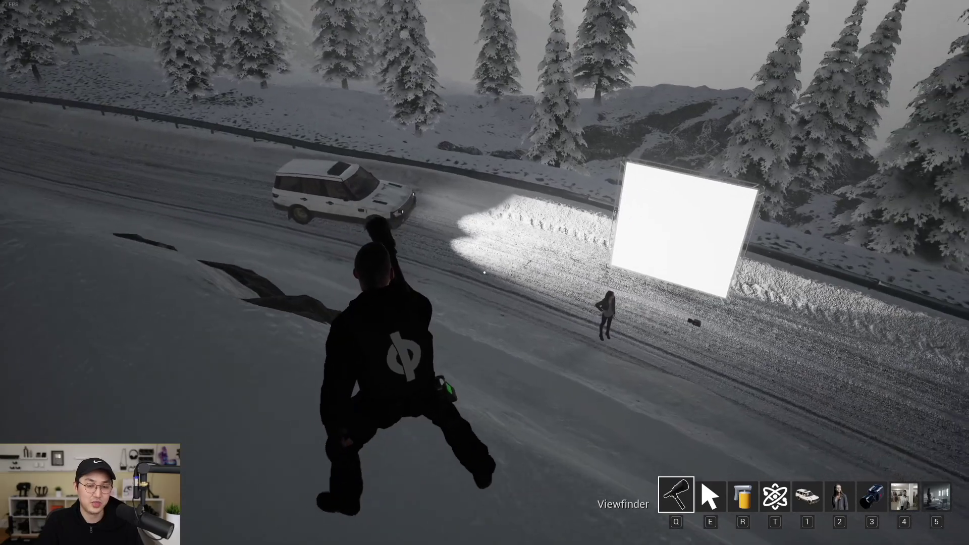
key(w)
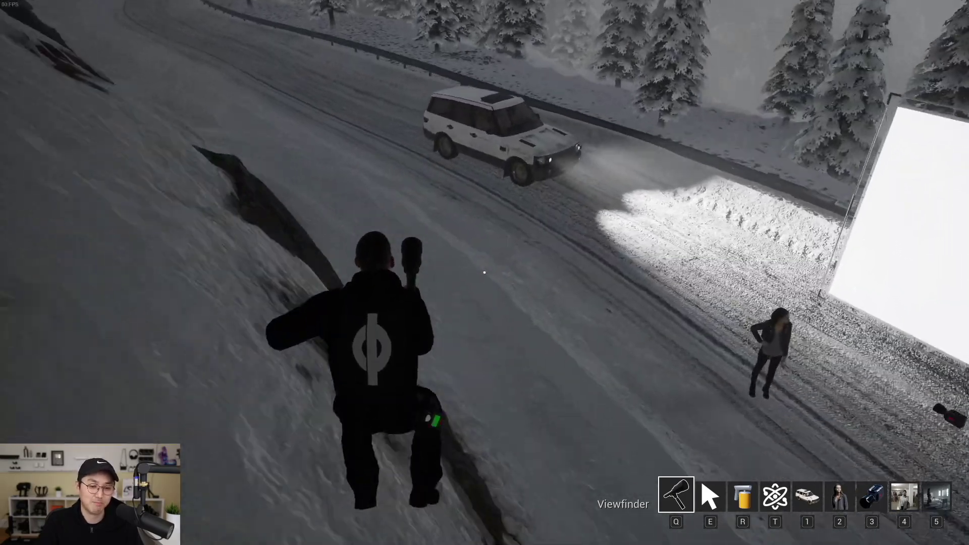
key(w)
key(w)
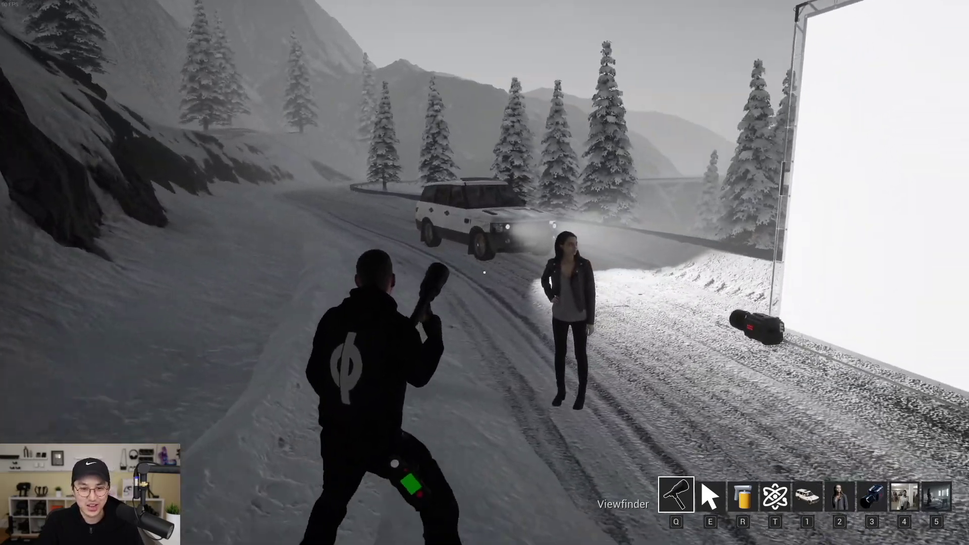
key(w)
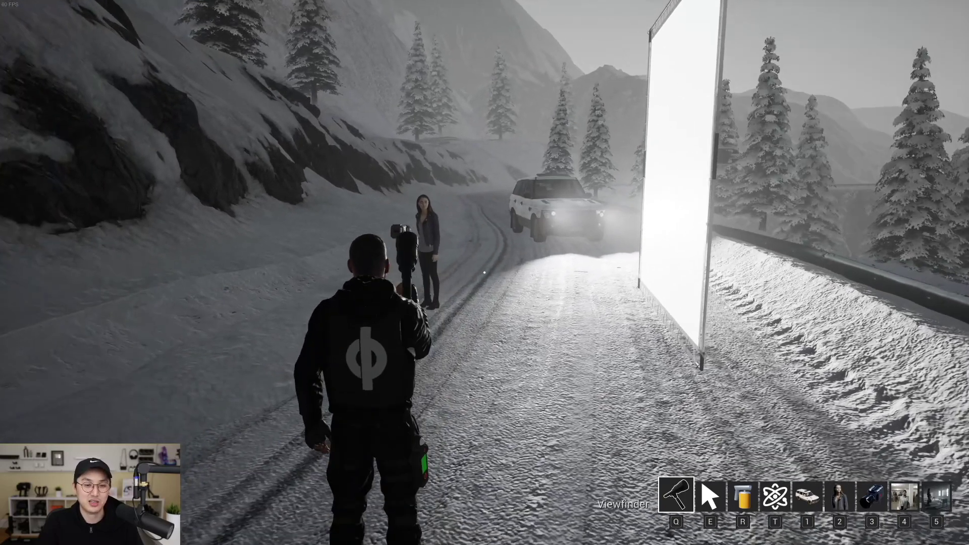
key(w)
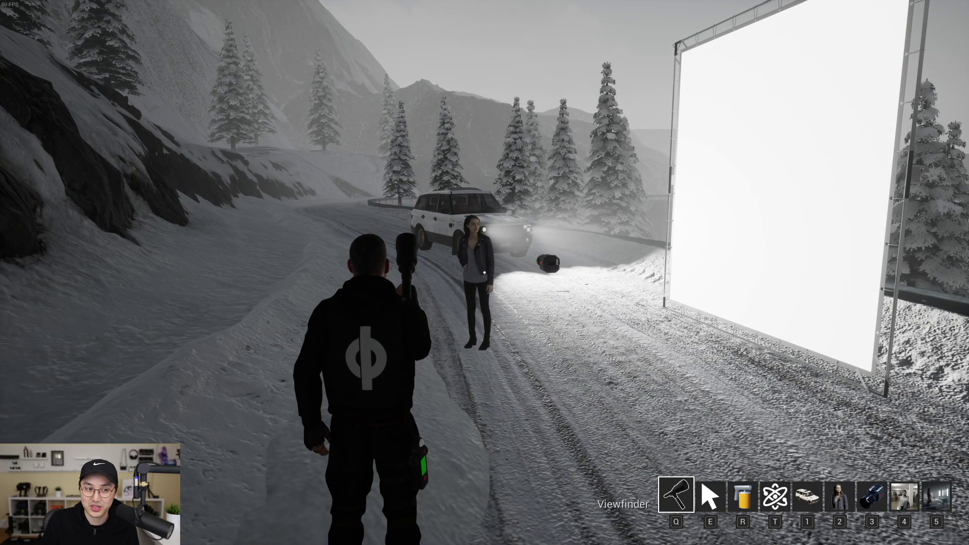
key(d)
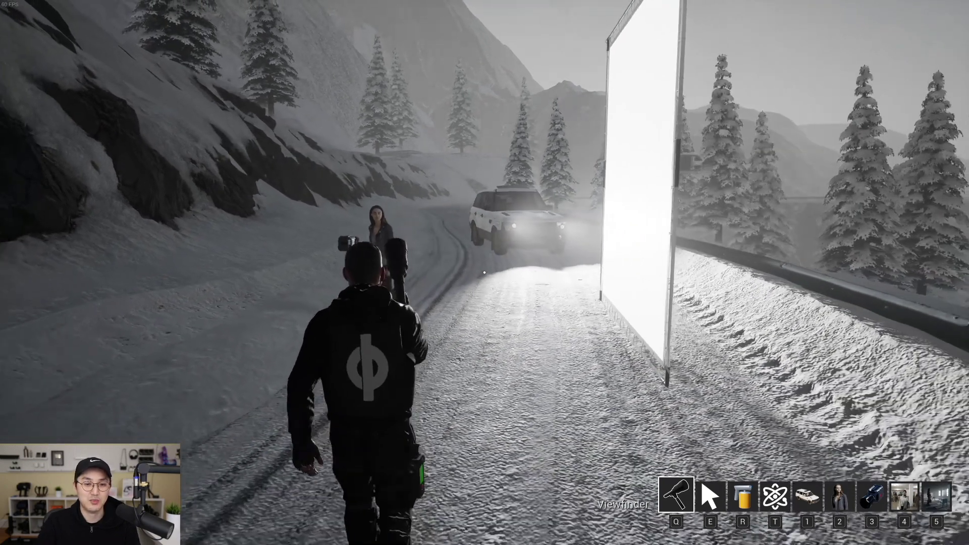
key(a)
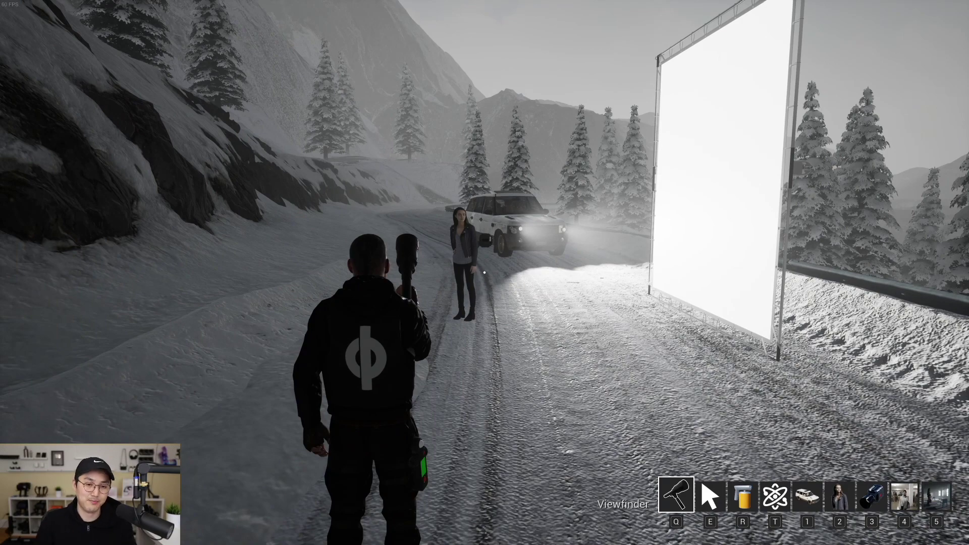
key(w)
key(a)
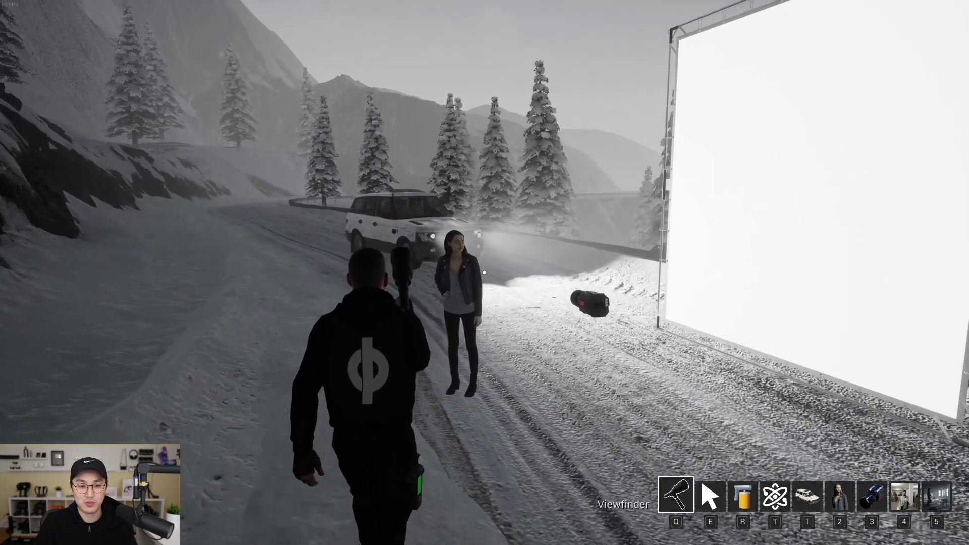
key(w)
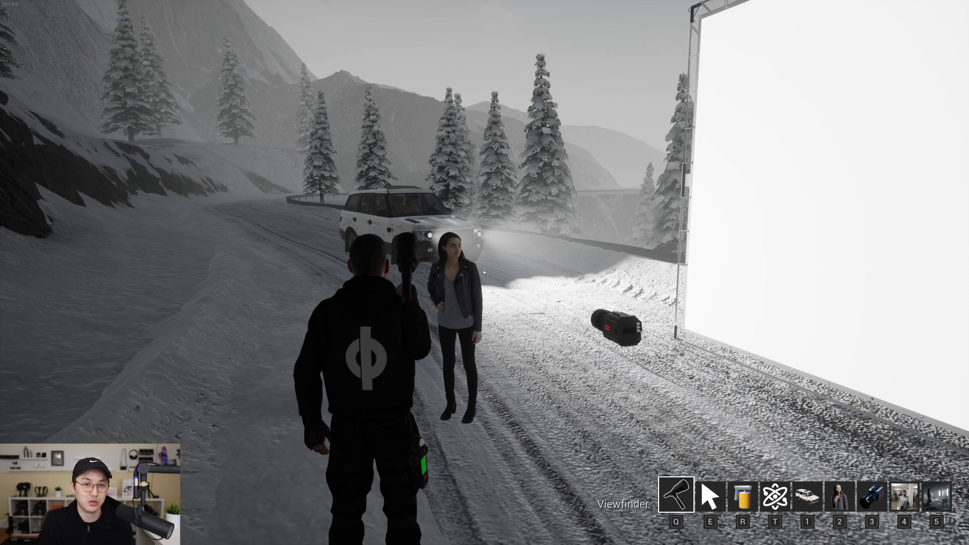
key(s)
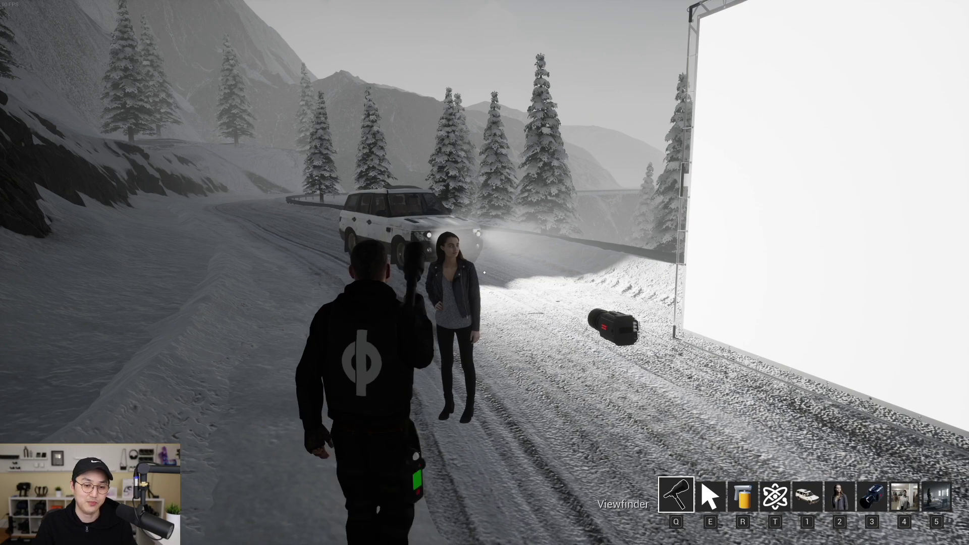
key(d)
key(d)
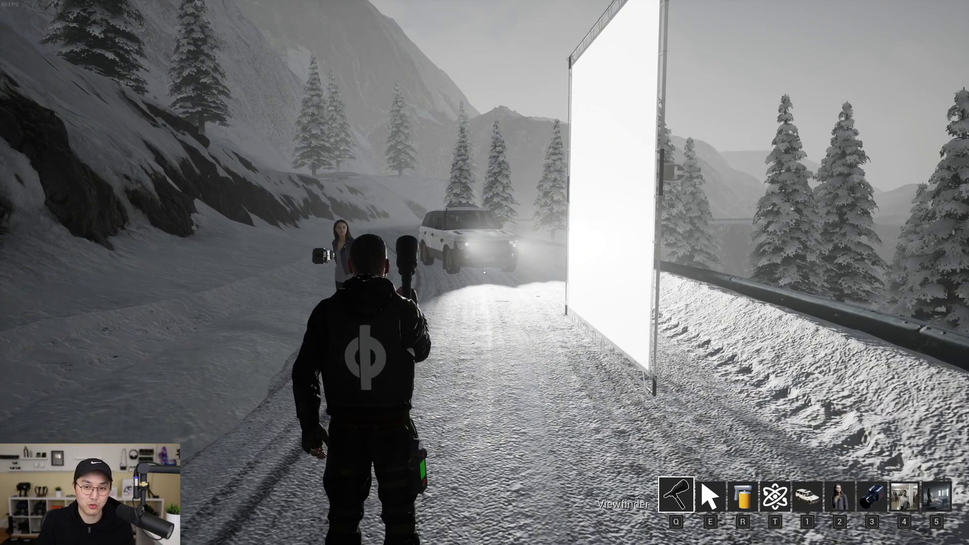
key(a)
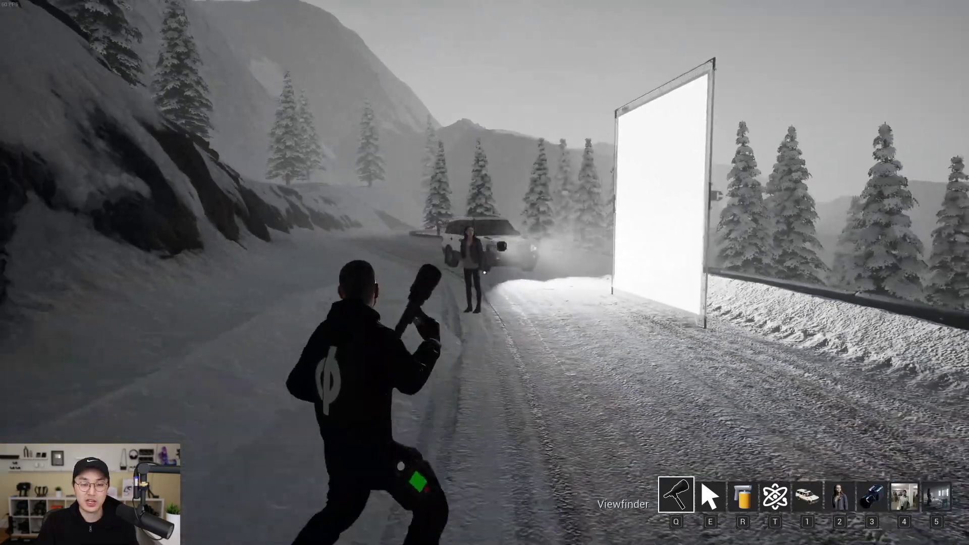
key(w)
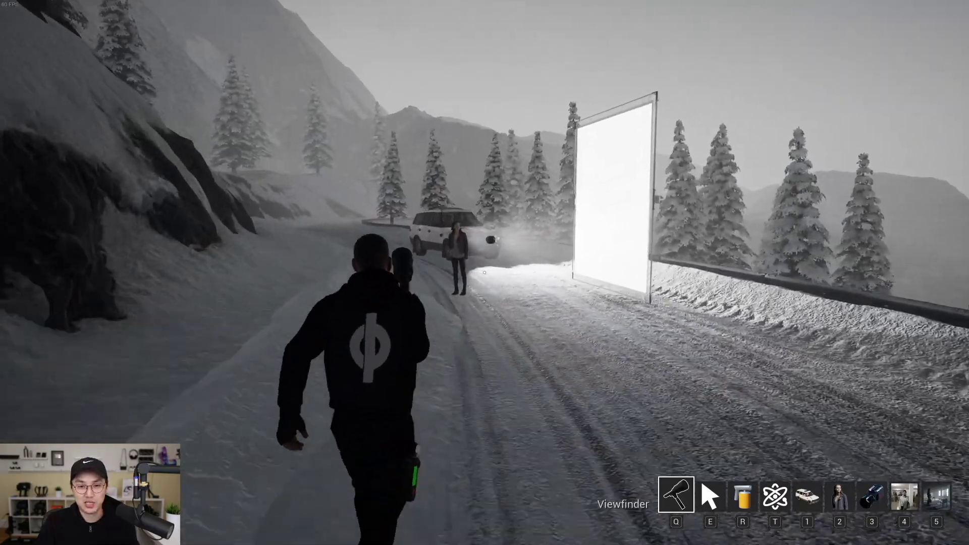
key(d)
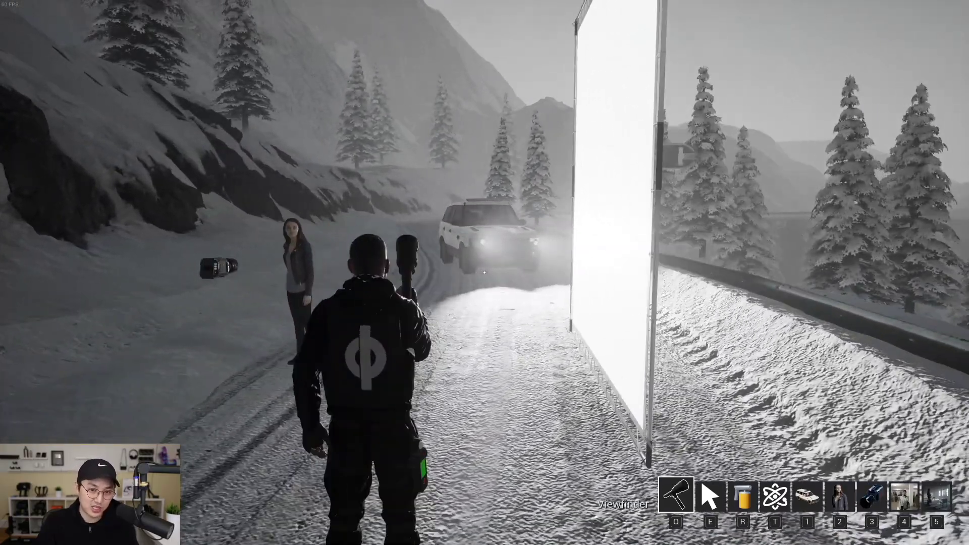
key(s)
key(d)
key(a)
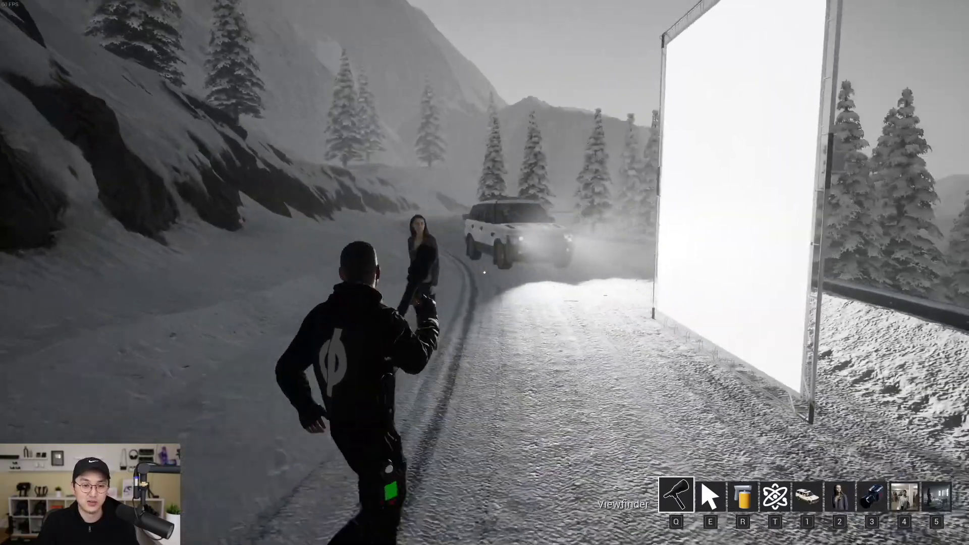
key(a)
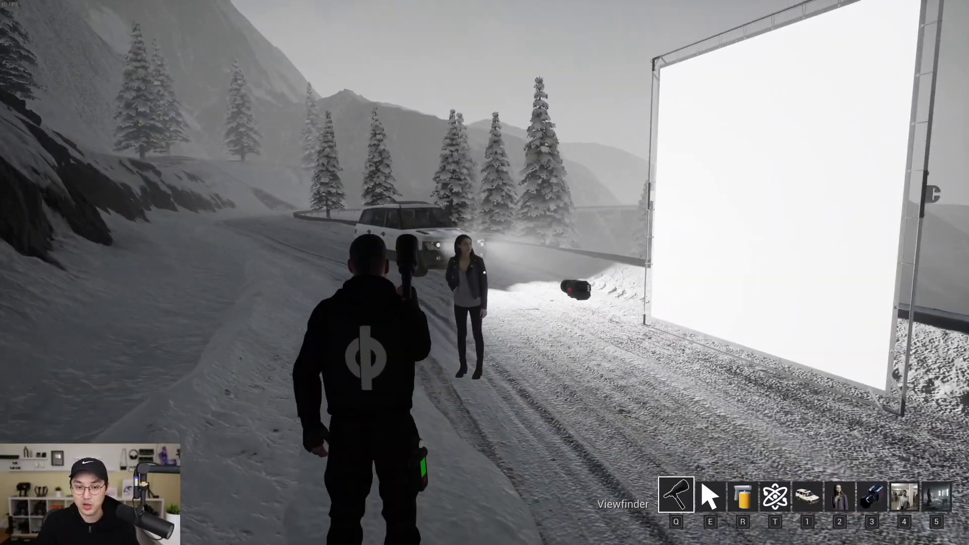
key(w)
key(d)
key(s)
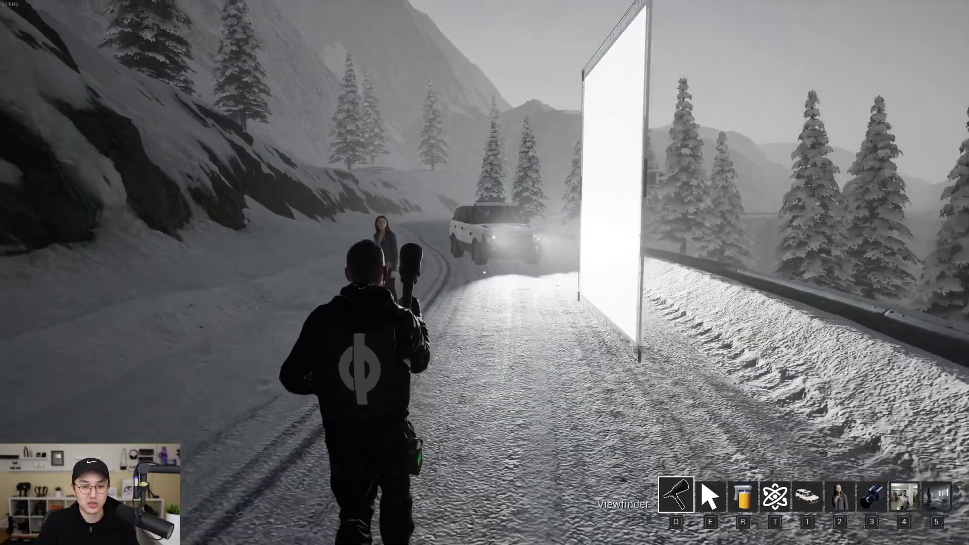
key(a)
key(s)
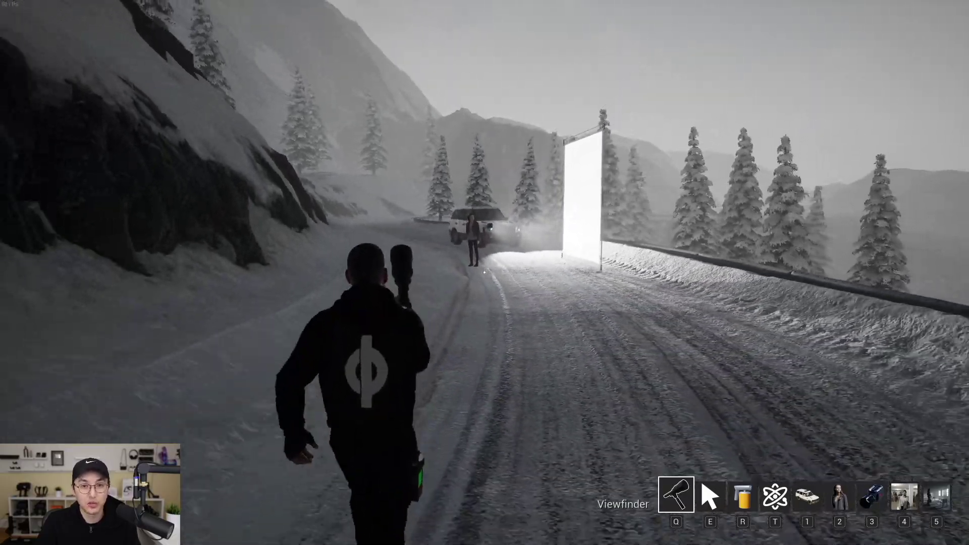
key(w)
key(d)
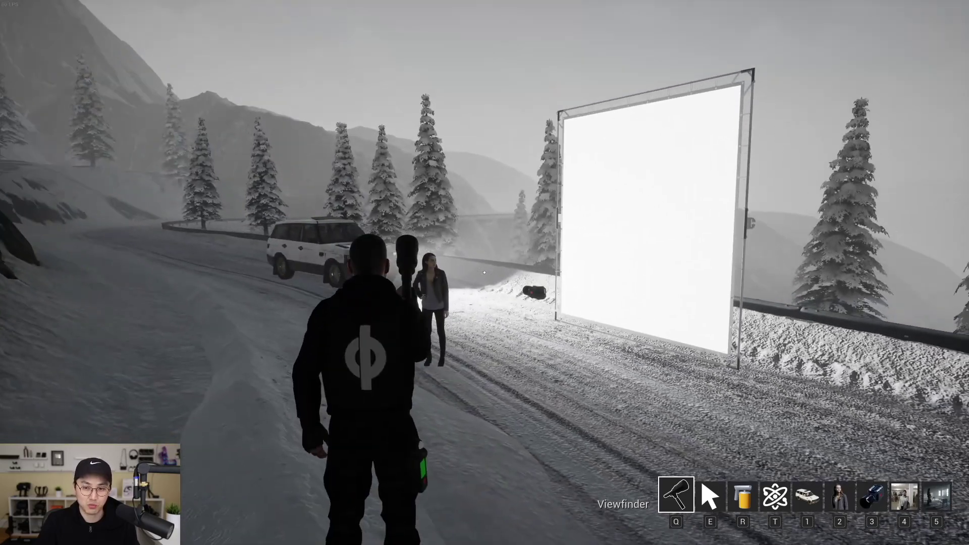
key(d)
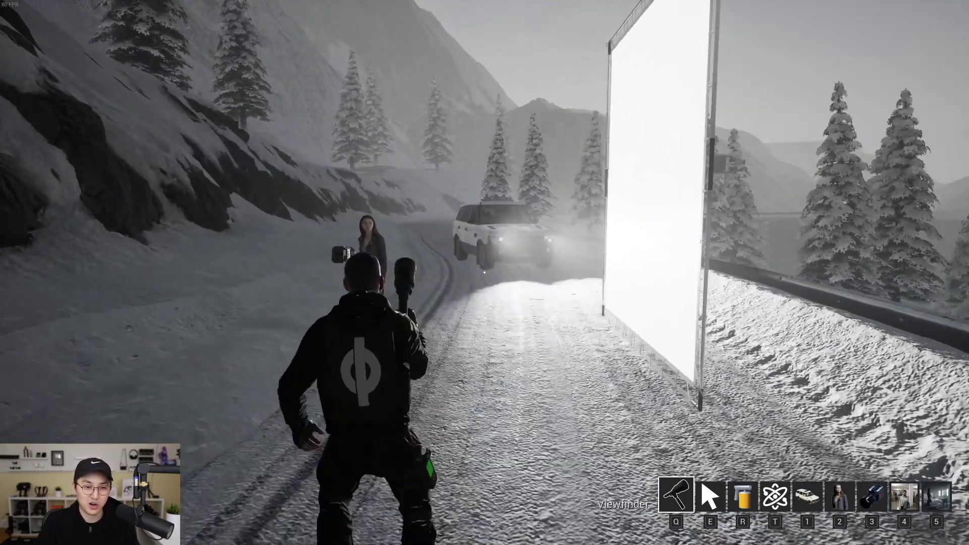
key(a)
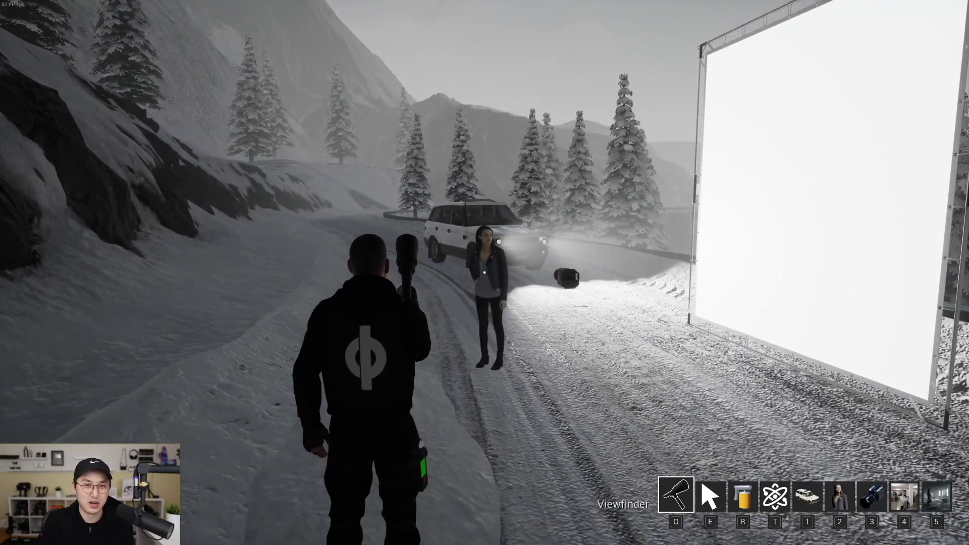